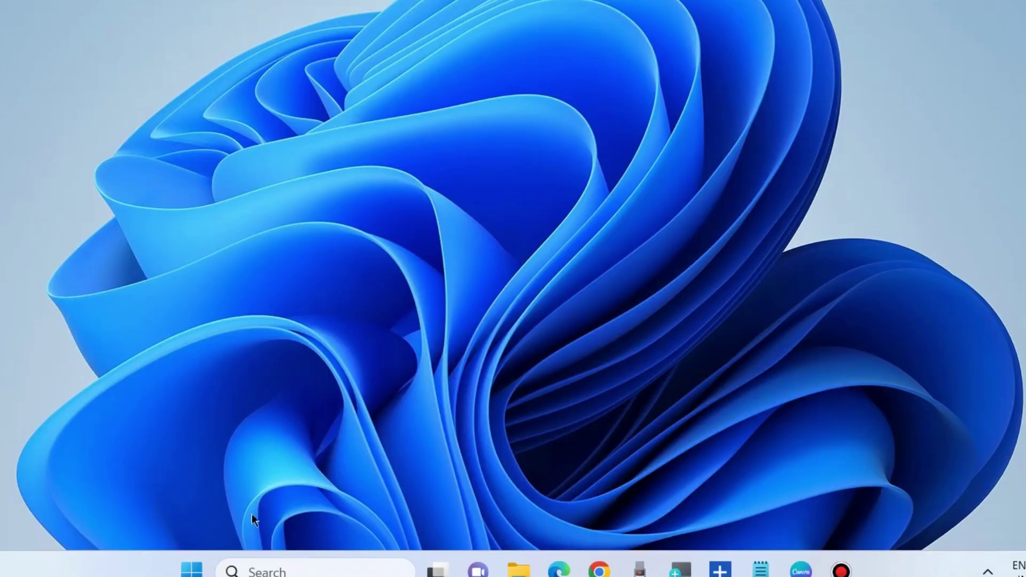
- Search Windows for 'turn windows features'
left_click(262, 569)
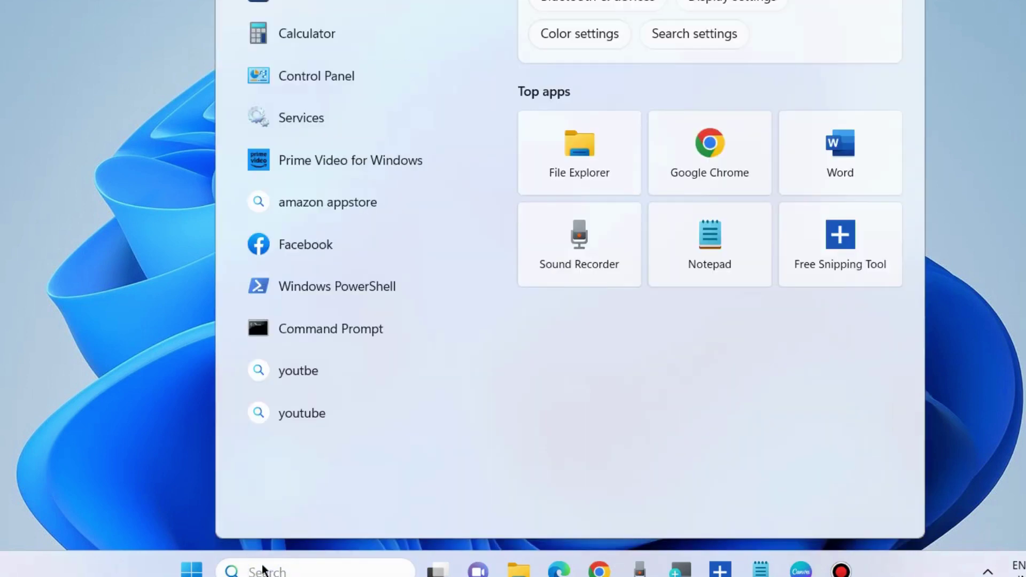
type("turn w")
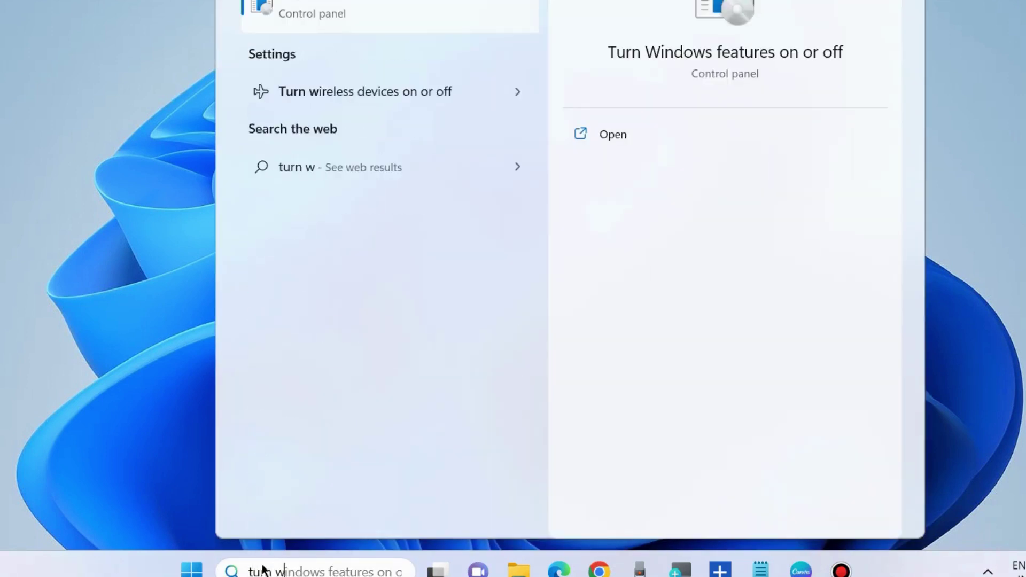
type("indows feat")
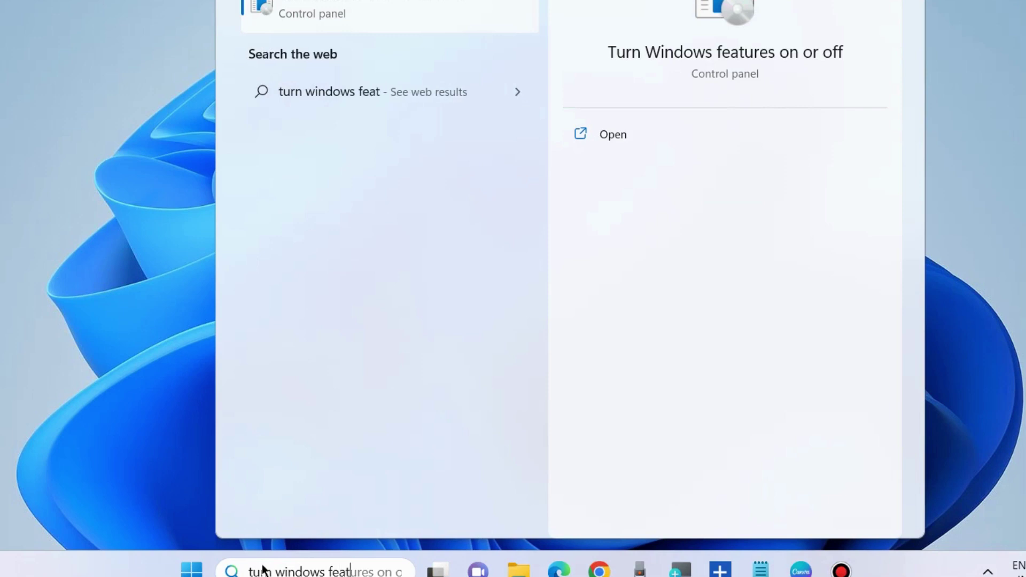
type("ure")
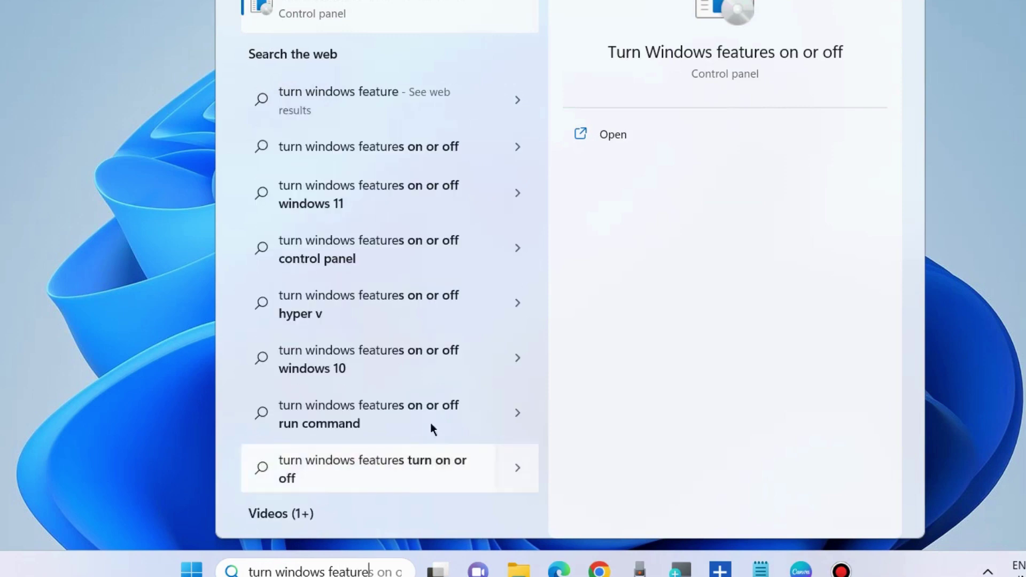
type("s")
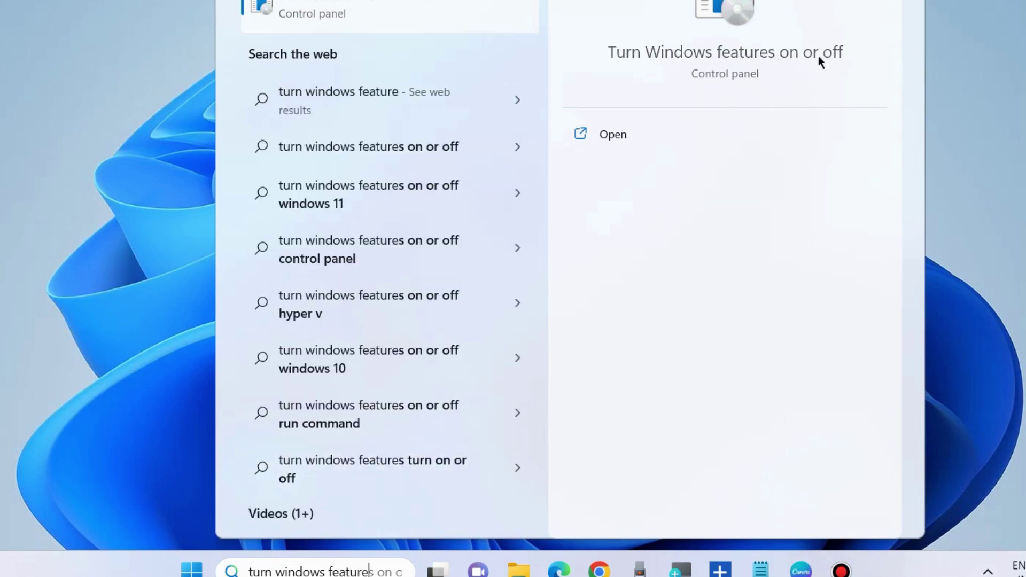
- Enable Virtual Machine Platform in Windows Features and apply the changes
left_click(612, 136)
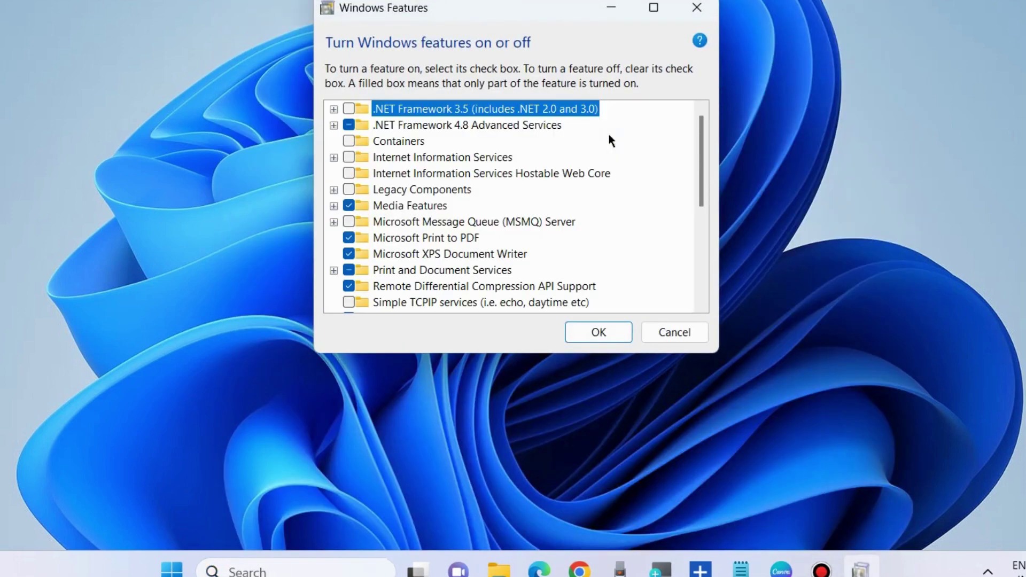
scroll(411, 235, "down", 3)
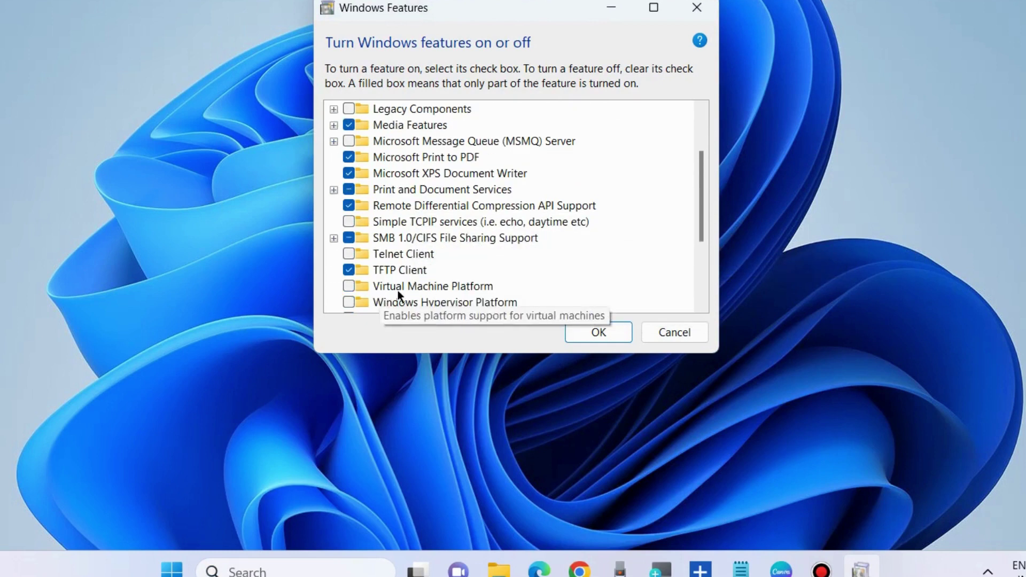
scroll(396, 292, "down", 1)
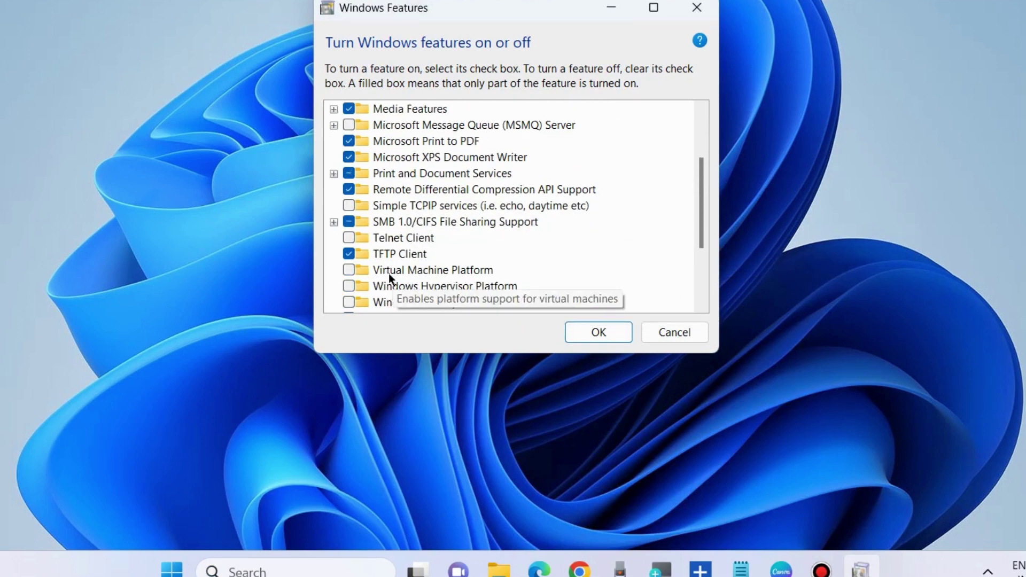
left_click(352, 271)
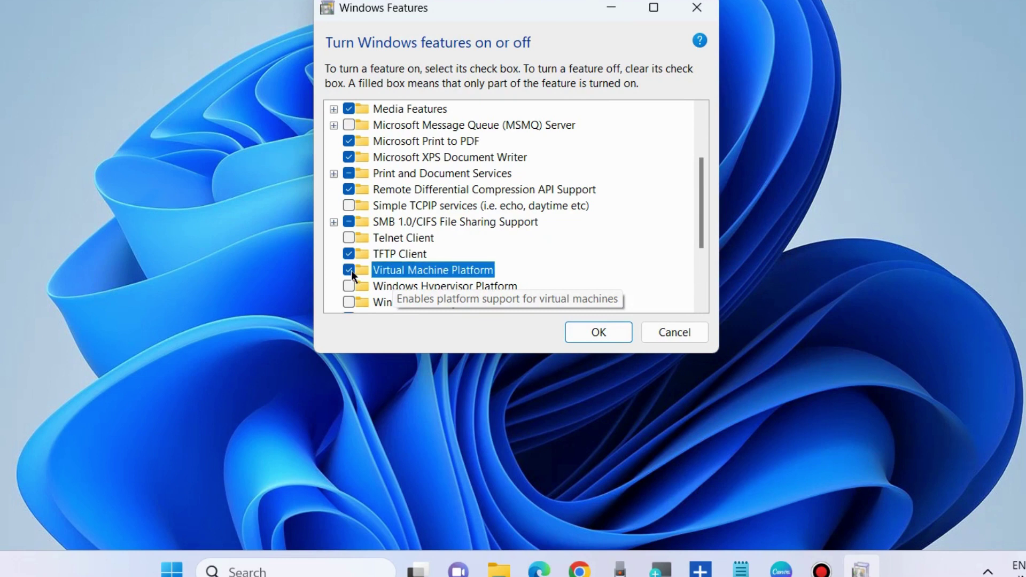
left_click(598, 332)
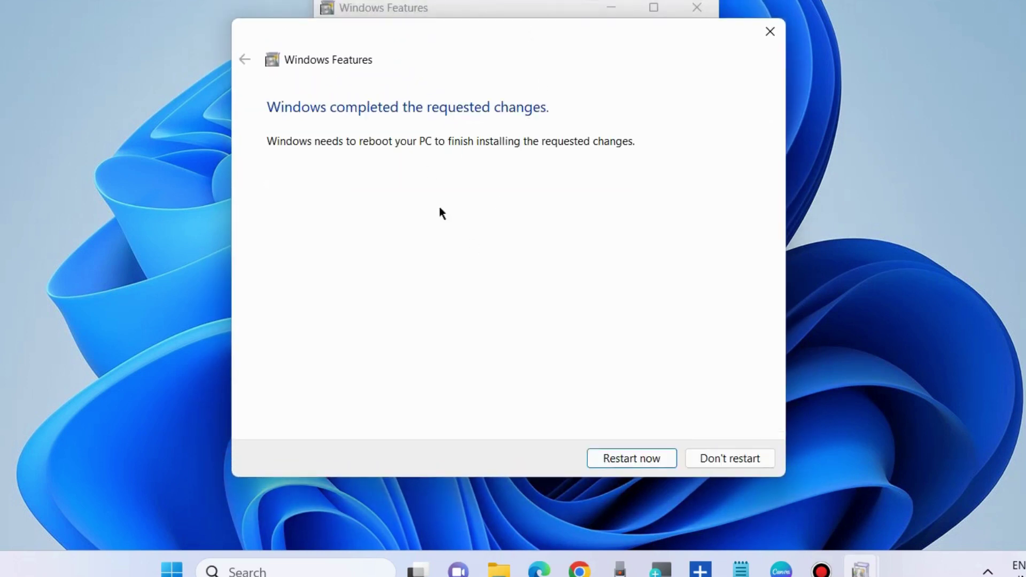
left_click(628, 458)
- Dismiss the reboot prompt without restarting and bring Chrome's New Tab forward
left_click(770, 31)
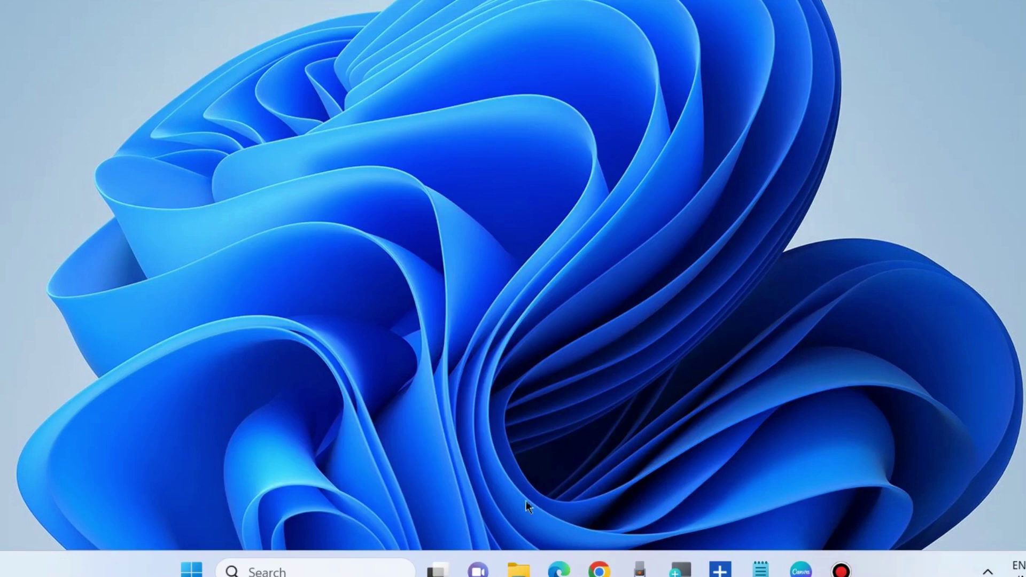
mouse_move(599, 567)
left_click(681, 495)
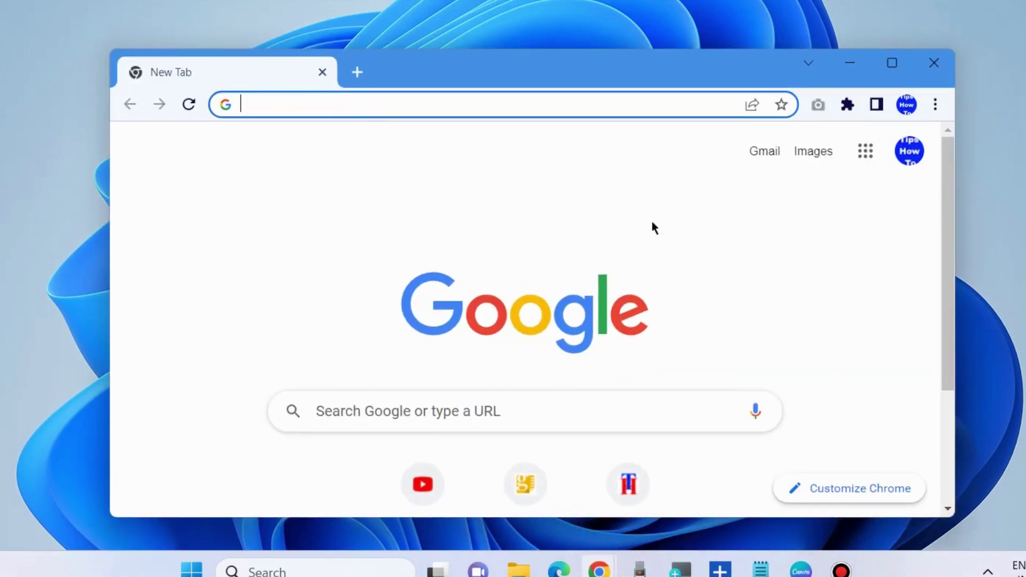
left_click(760, 568)
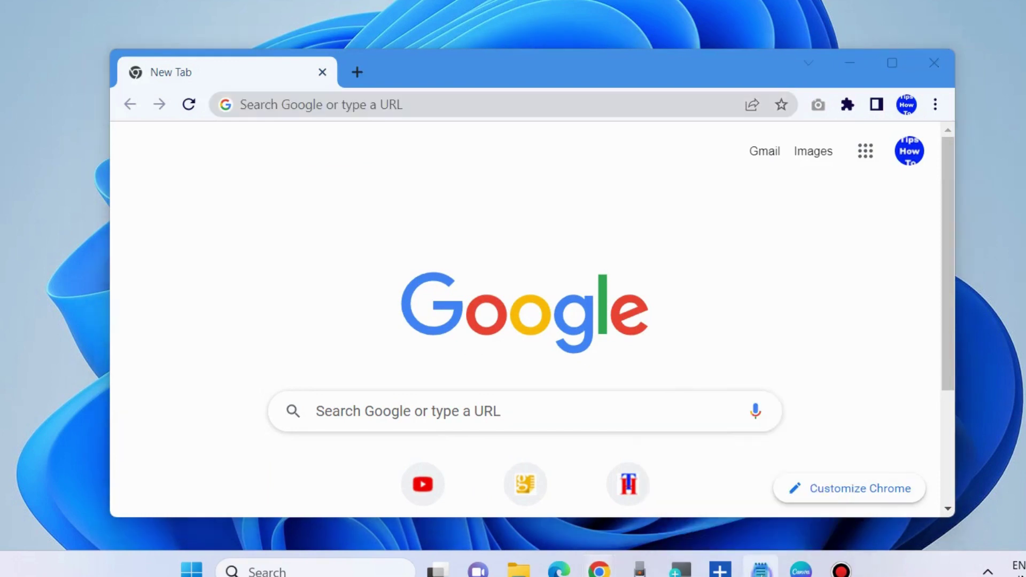
left_click_drag(322, 145, 531, 193)
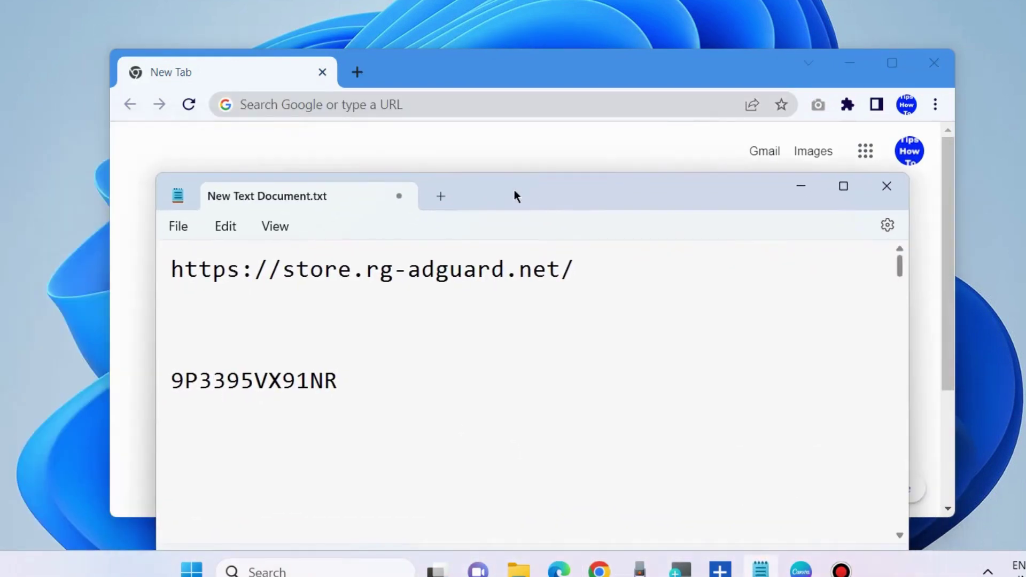
left_click_drag(173, 272, 573, 275)
key("ctrl+c")
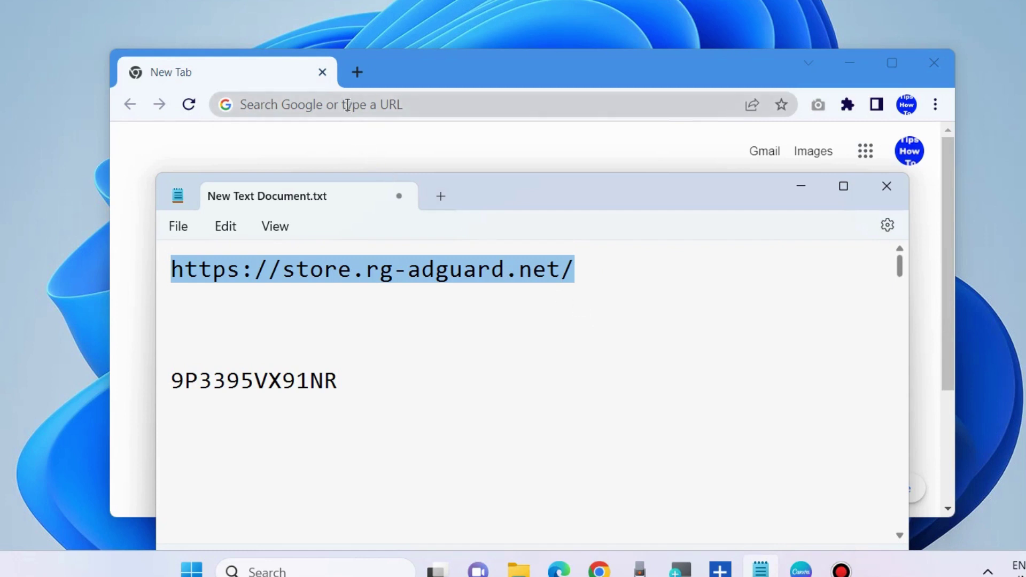
left_click(347, 105)
key("ctrl+v")
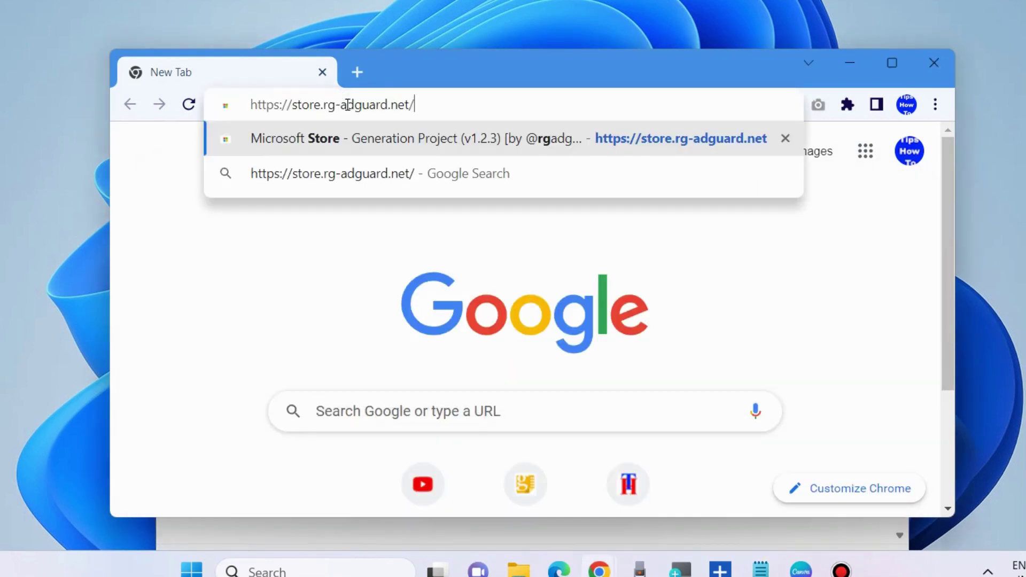
key("Return")
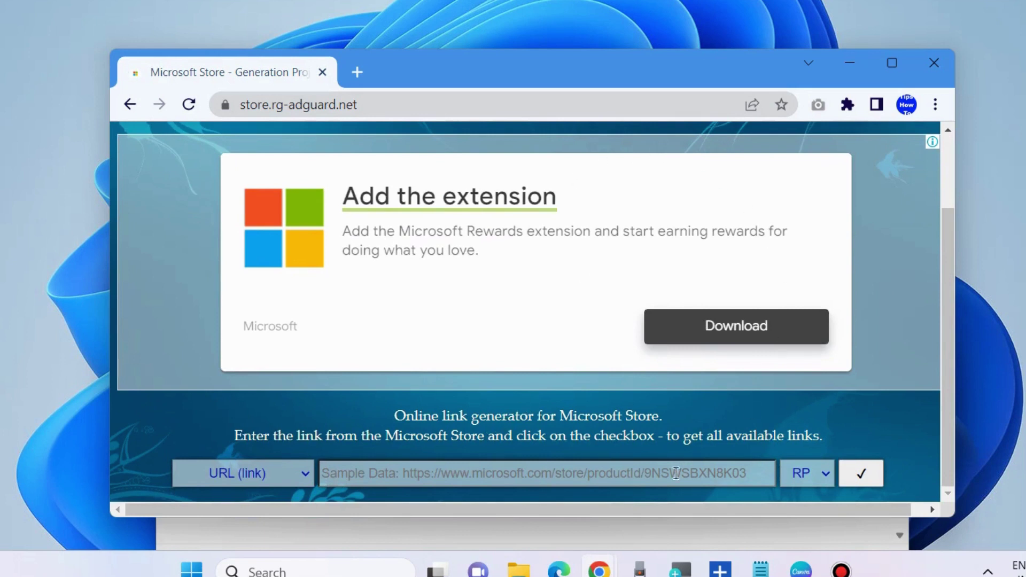
left_click_drag(564, 51, 565, 12)
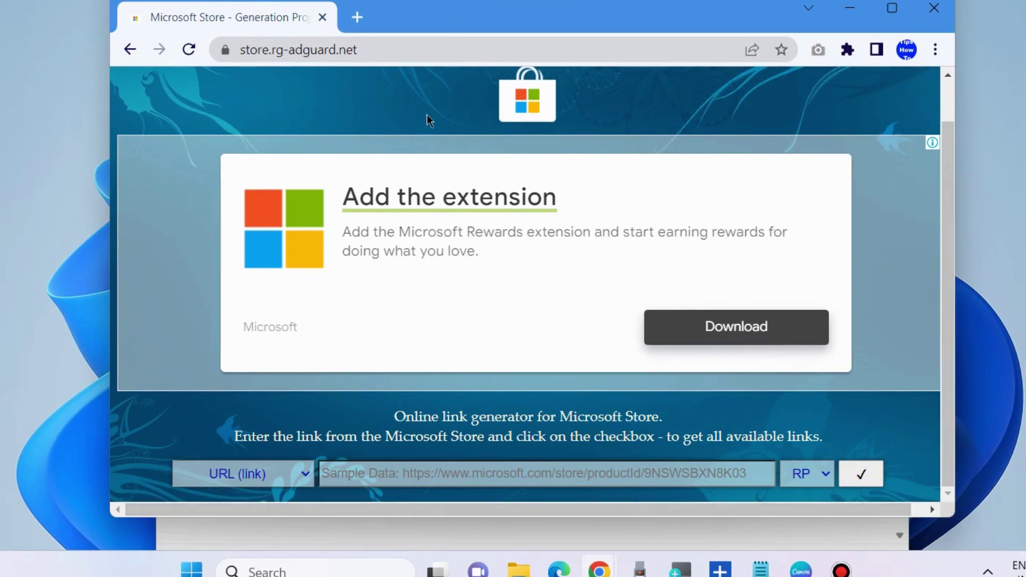
left_click_drag(496, 33, 492, 0)
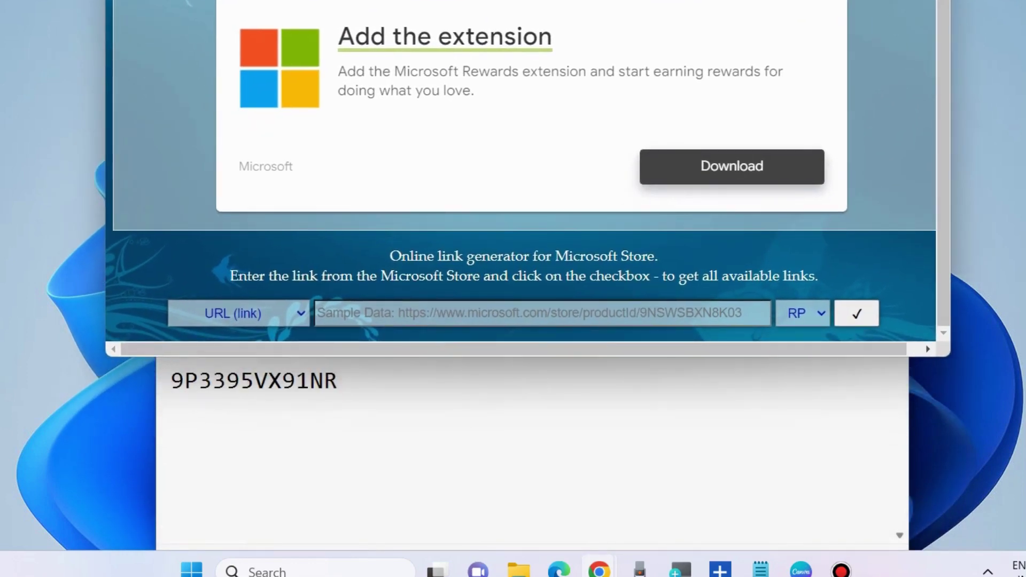
- Switch the lookup type to ProductId and paste 9P3395VX91NR from Notepad
left_click(301, 316)
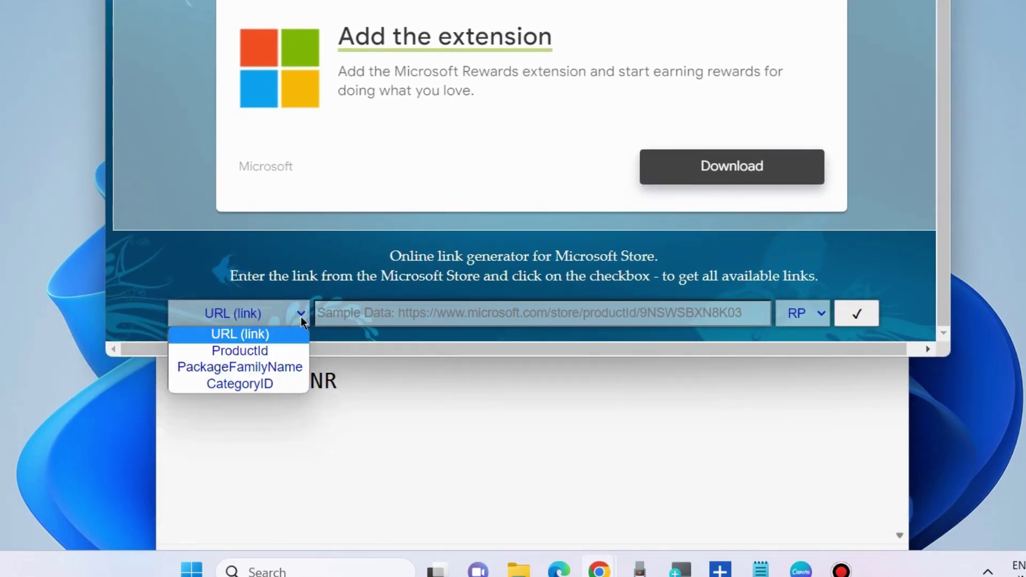
left_click(239, 350)
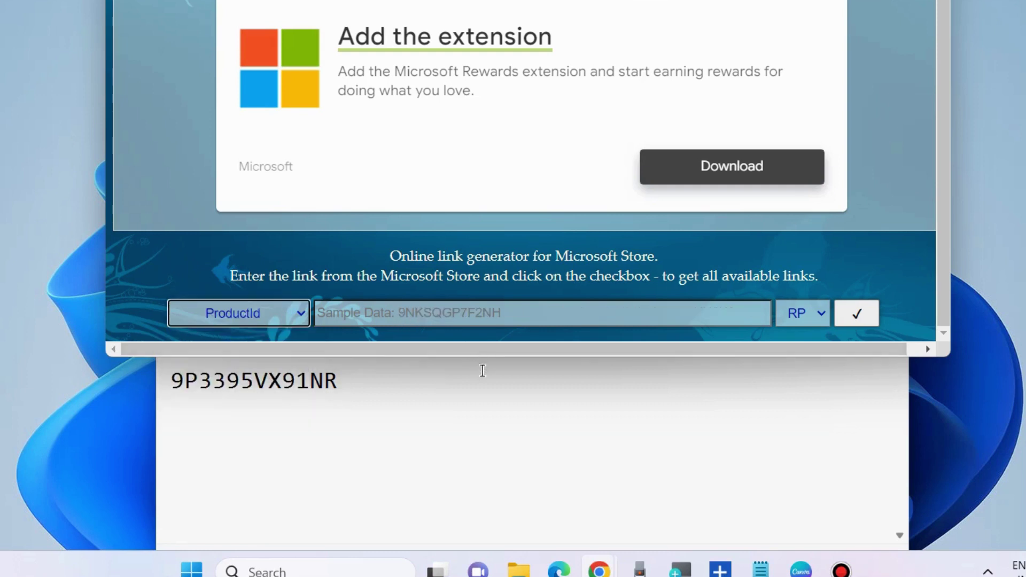
left_click(456, 417)
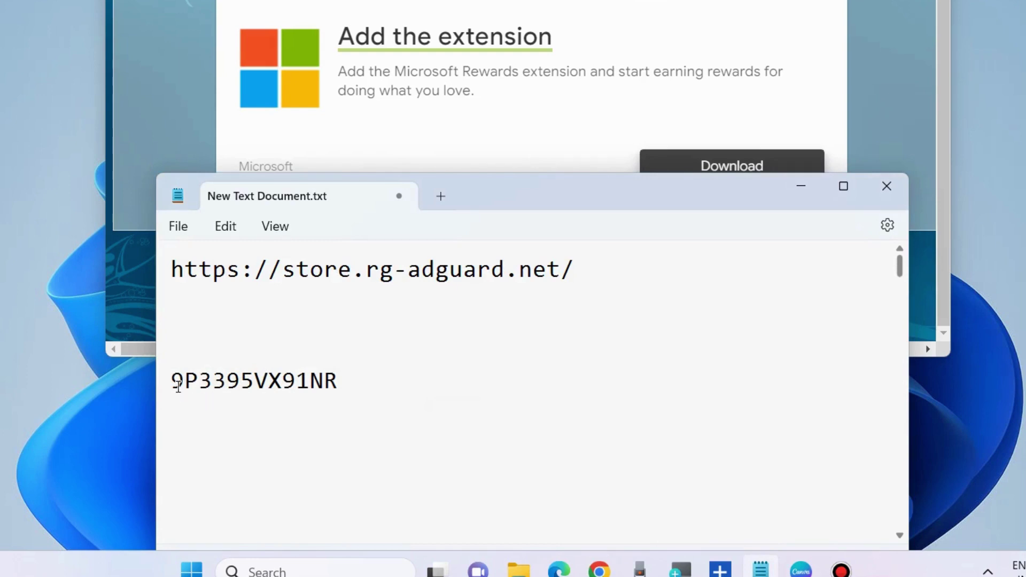
left_click_drag(178, 380, 340, 385)
key("ctrl+c")
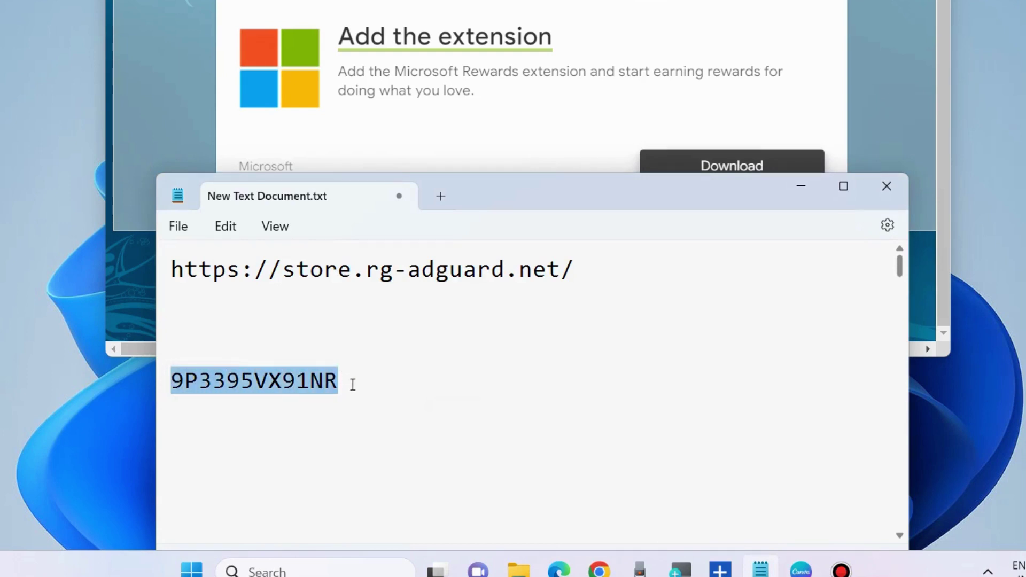
left_click(170, 25)
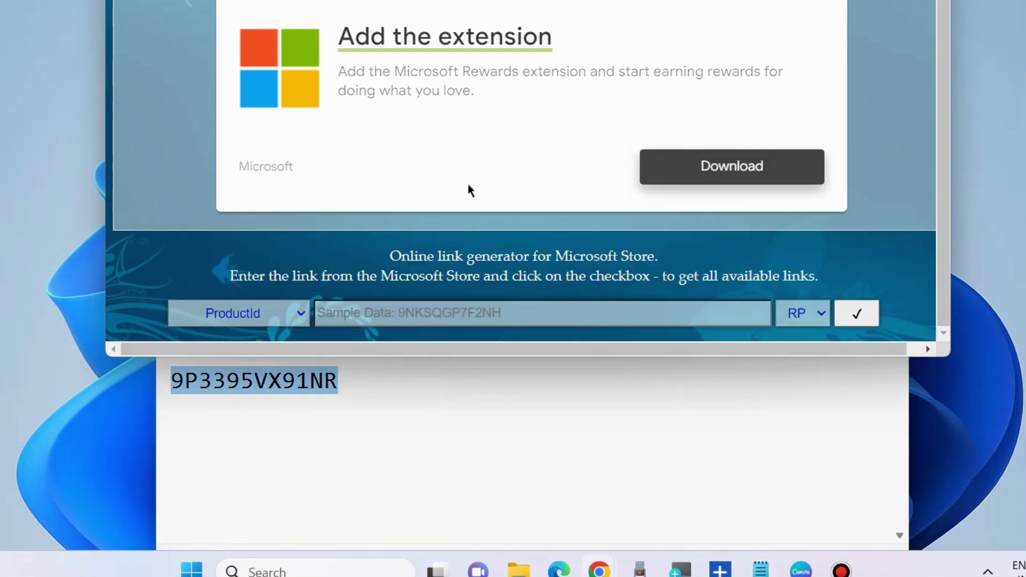
left_click(426, 313)
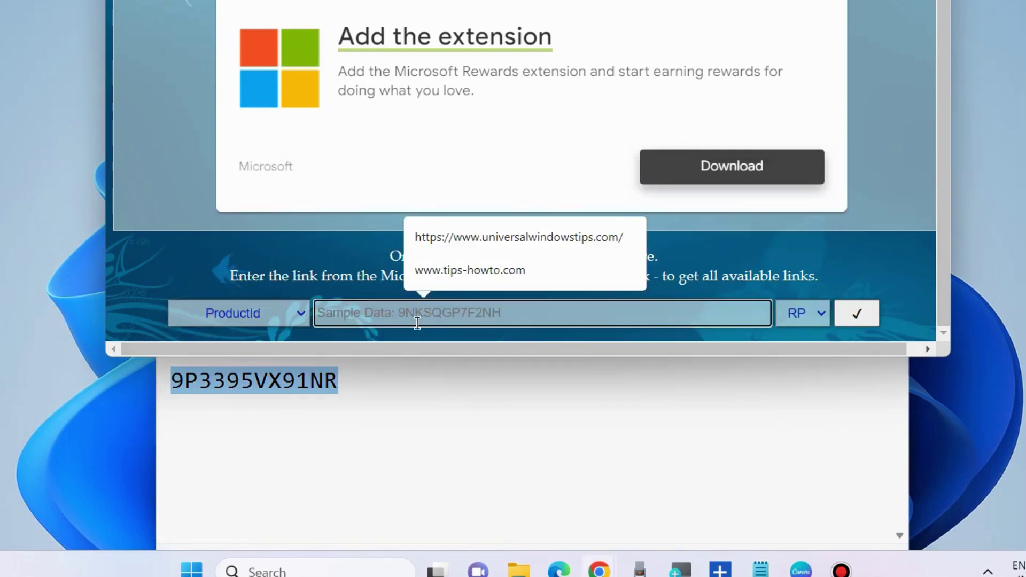
key("ctrl+v")
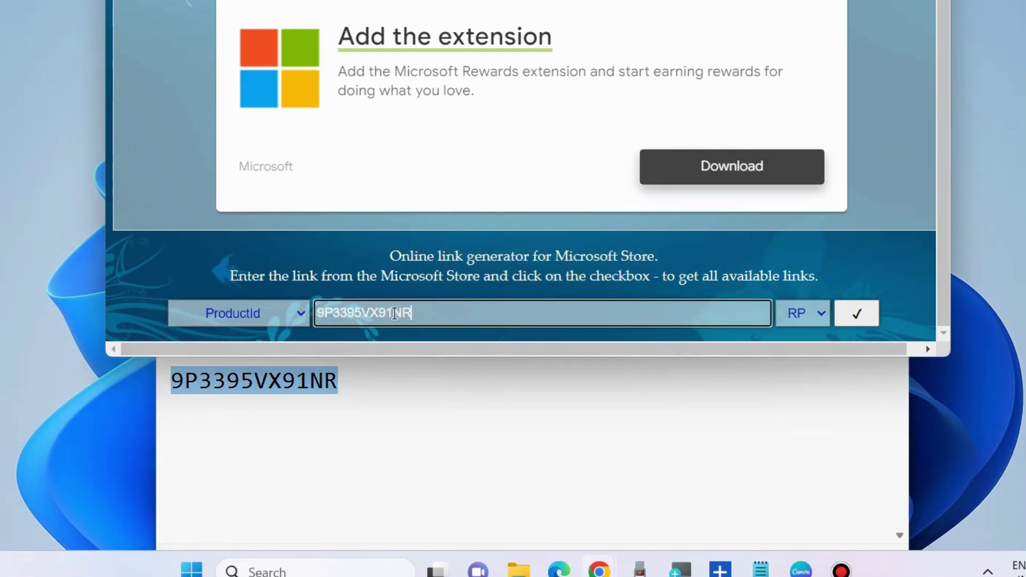
- Generate the download links and scroll to the WindowsSubsystemForAndroid 2304.40000.10.0 msixbundle row
left_click(857, 315)
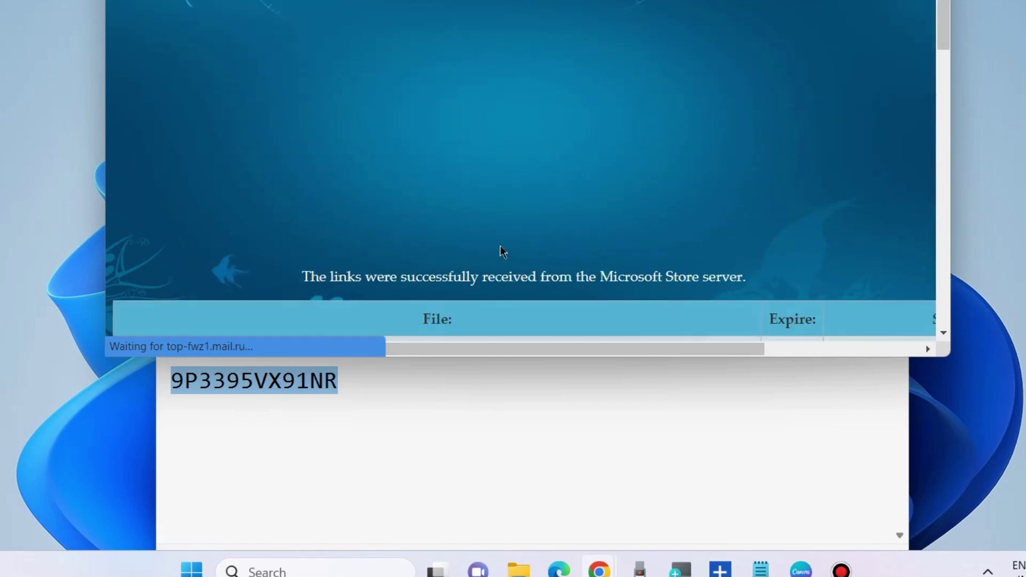
scroll(491, 240, "down", 6)
scroll(476, 224, "up", 3)
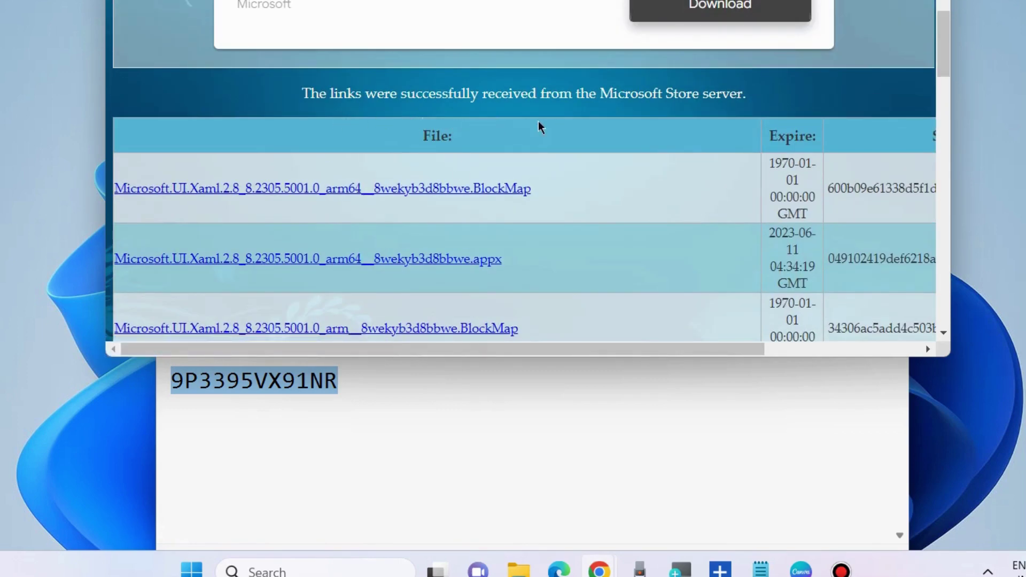
scroll(417, 216, "down", 5)
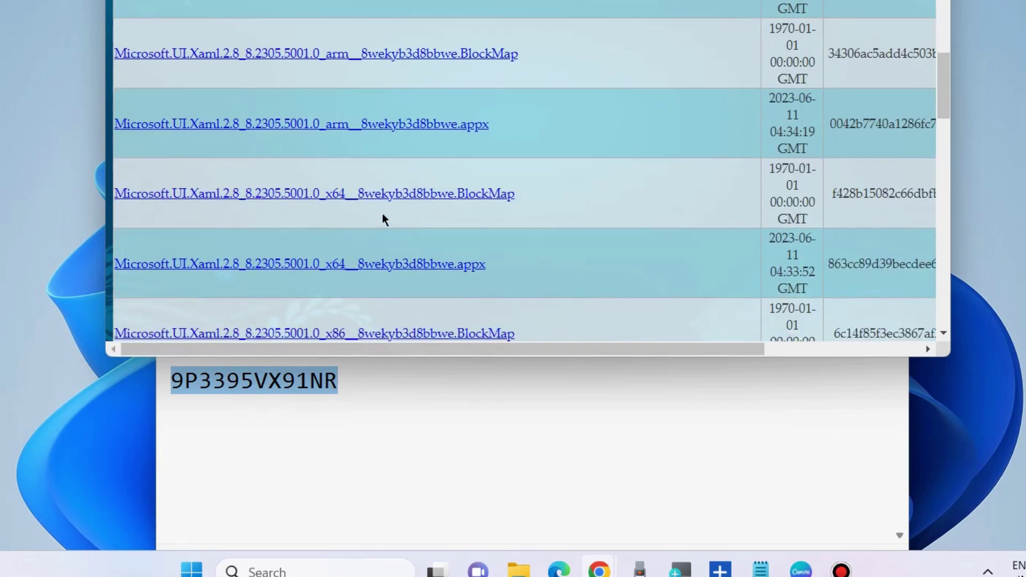
scroll(374, 133, "up", 3)
scroll(357, 140, "down", 3)
scroll(358, 144, "down", 10)
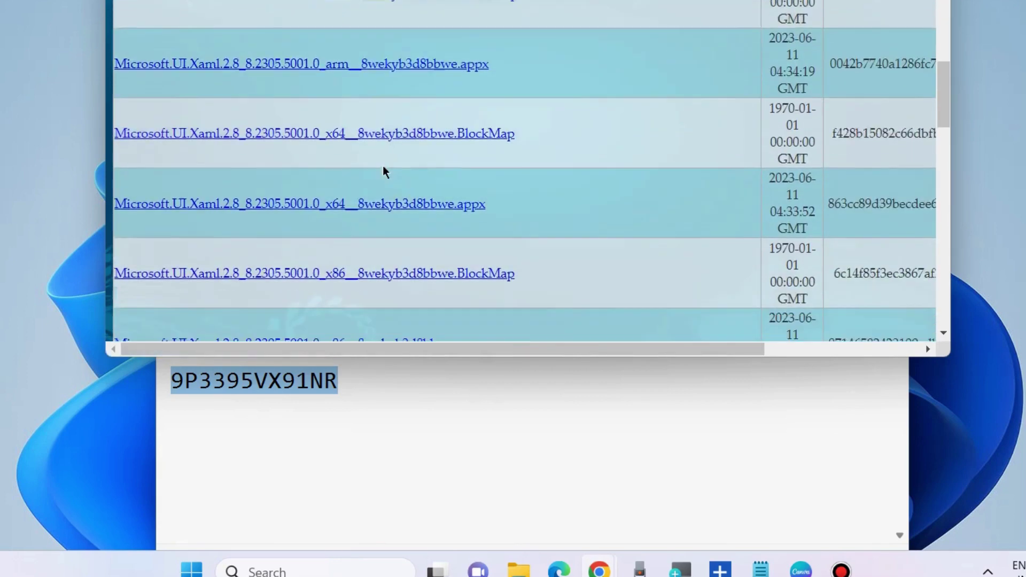
scroll(403, 177, "down", 12)
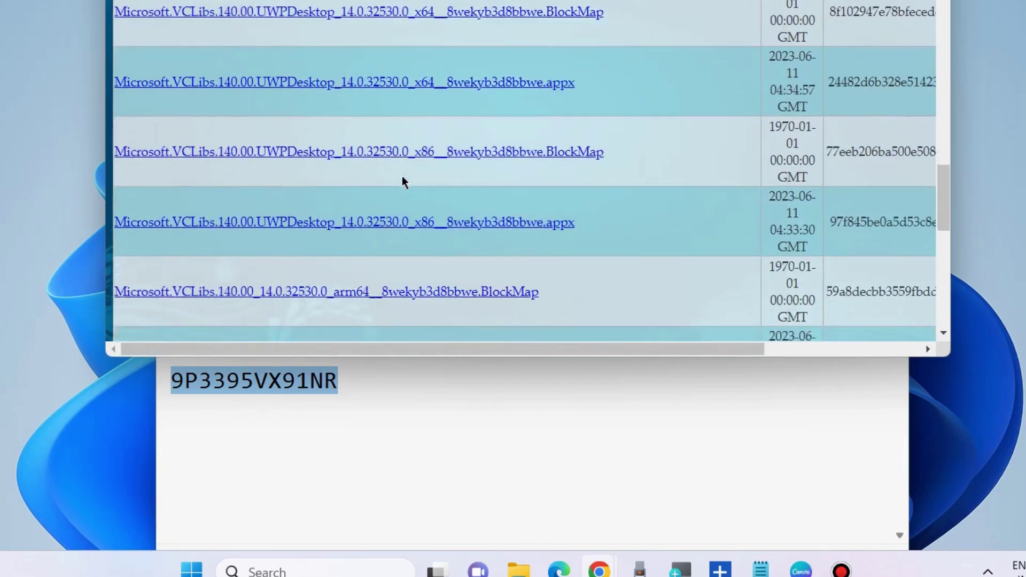
scroll(404, 182, "down", 3)
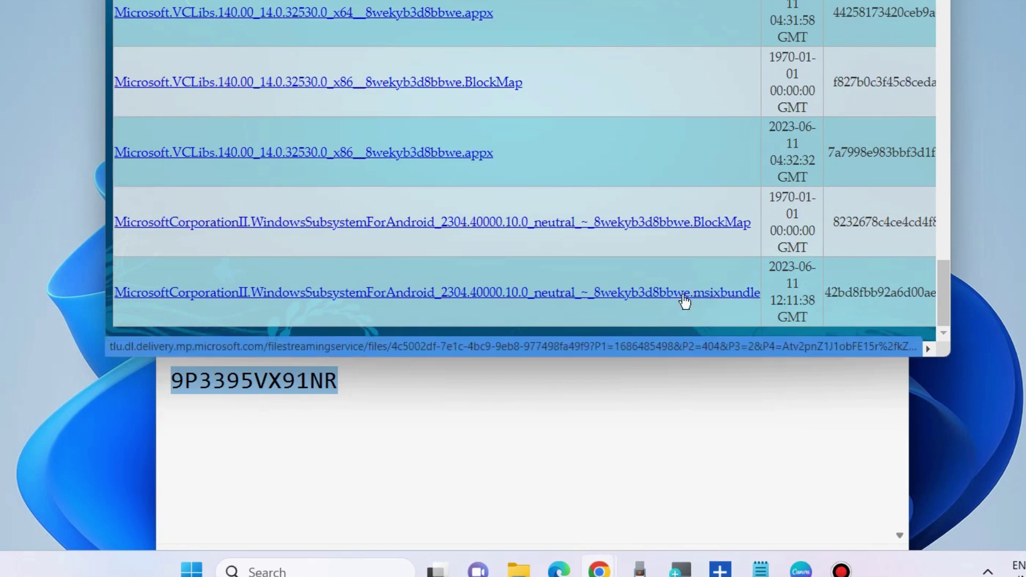
- Save the WindowsSubsystemForAndroid msixbundle link to the Desktop folder
right_click(612, 297)
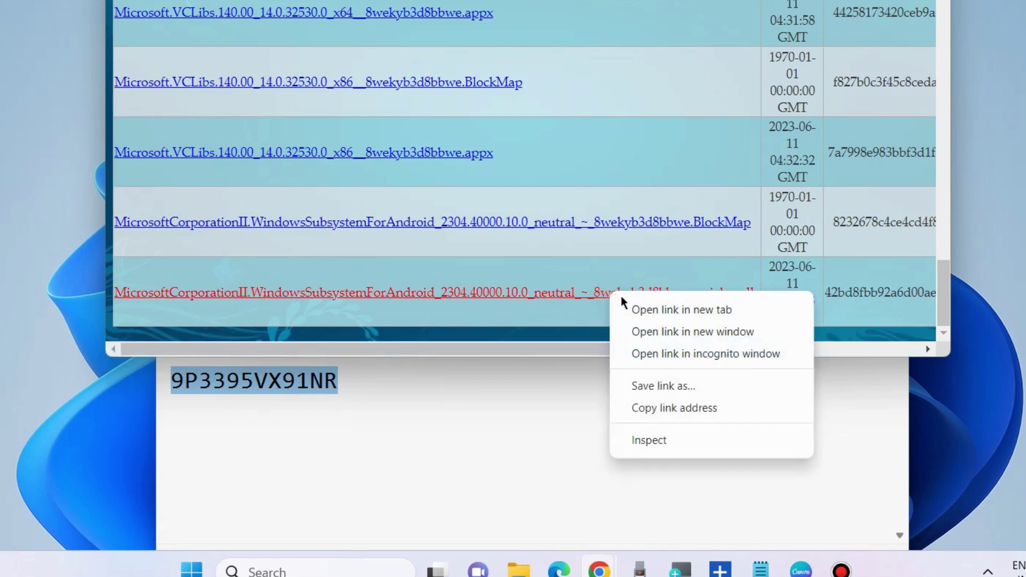
left_click(681, 387)
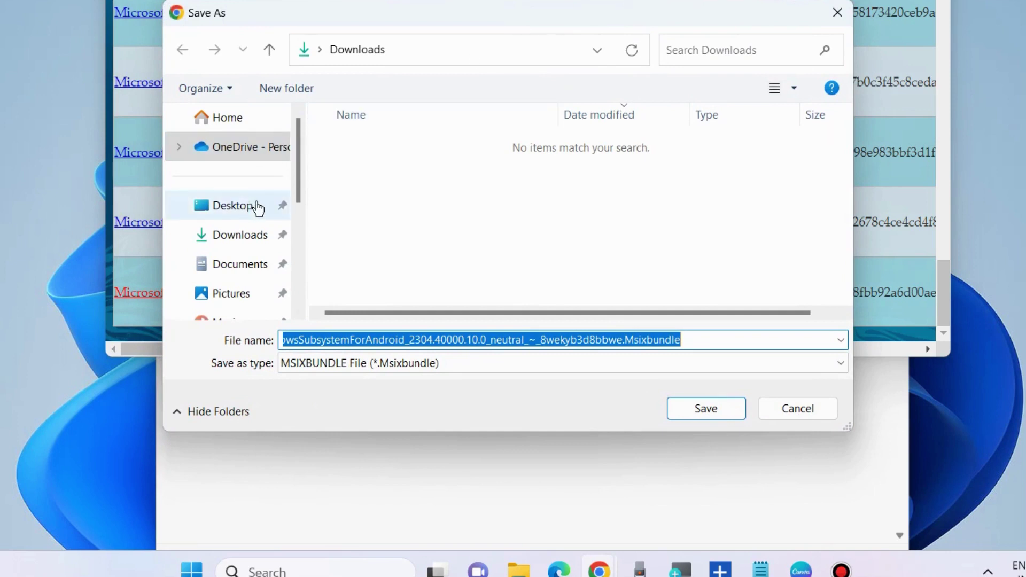
left_click(235, 210)
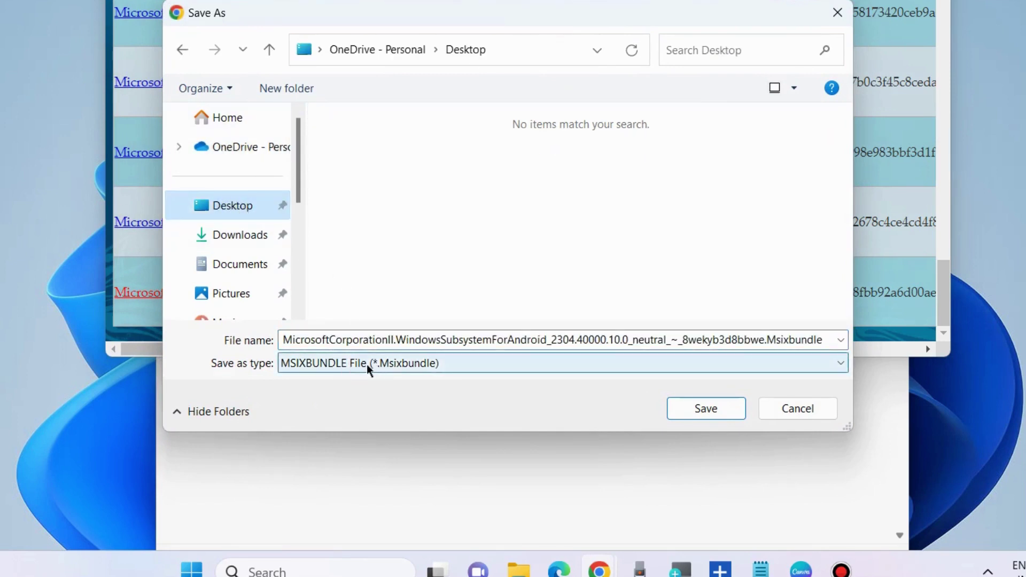
left_click(707, 409)
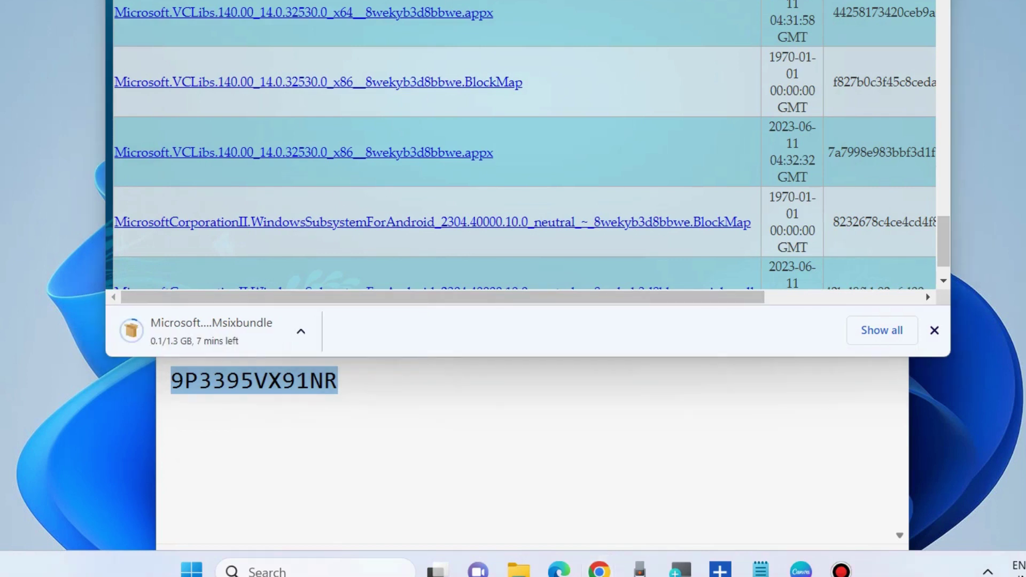
- Copy the msixbundle link address while its download keeps running
left_click(305, 330)
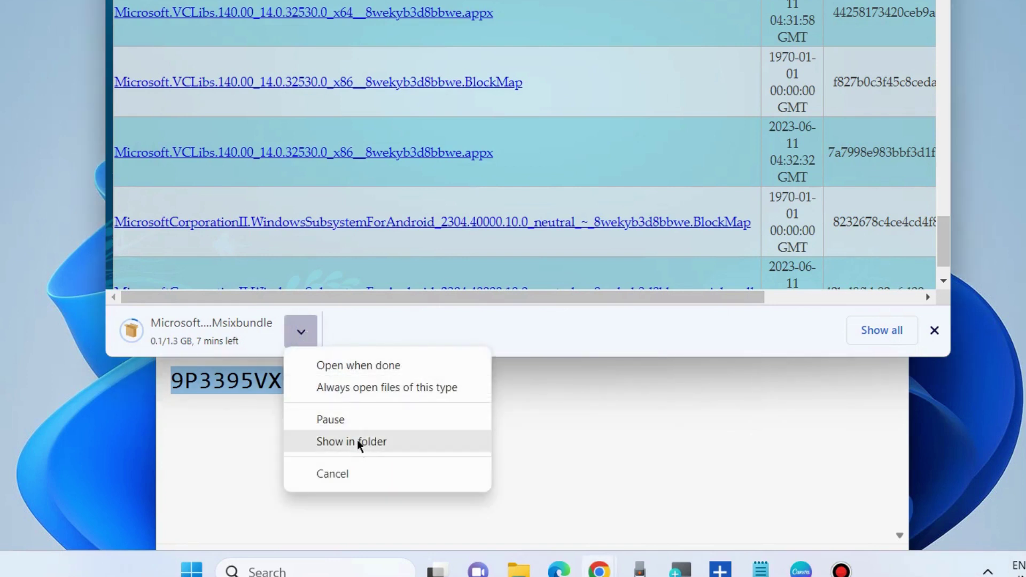
left_click(323, 369)
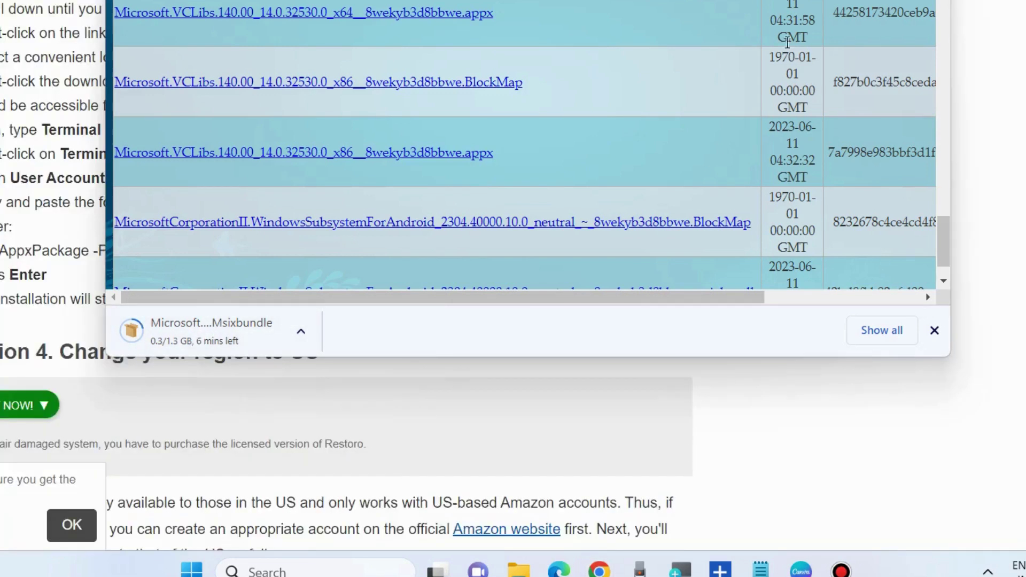
right_click(230, 331)
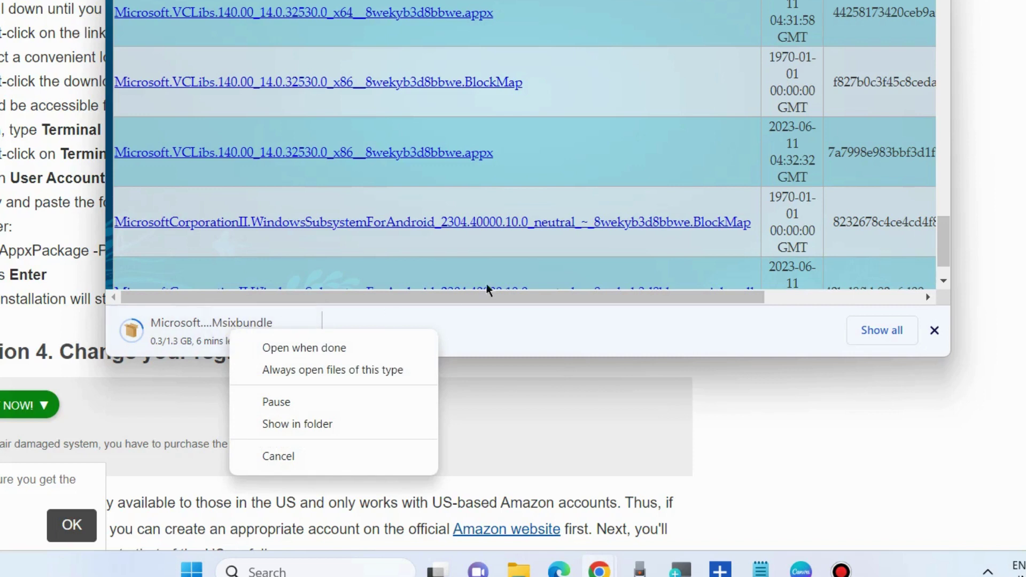
scroll(574, 253, "down", 1)
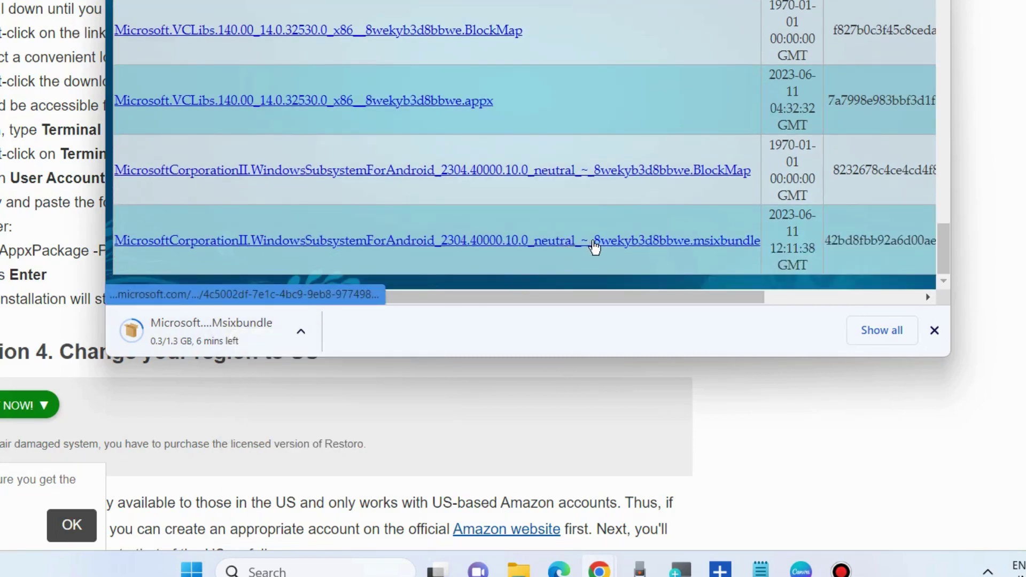
right_click(593, 244)
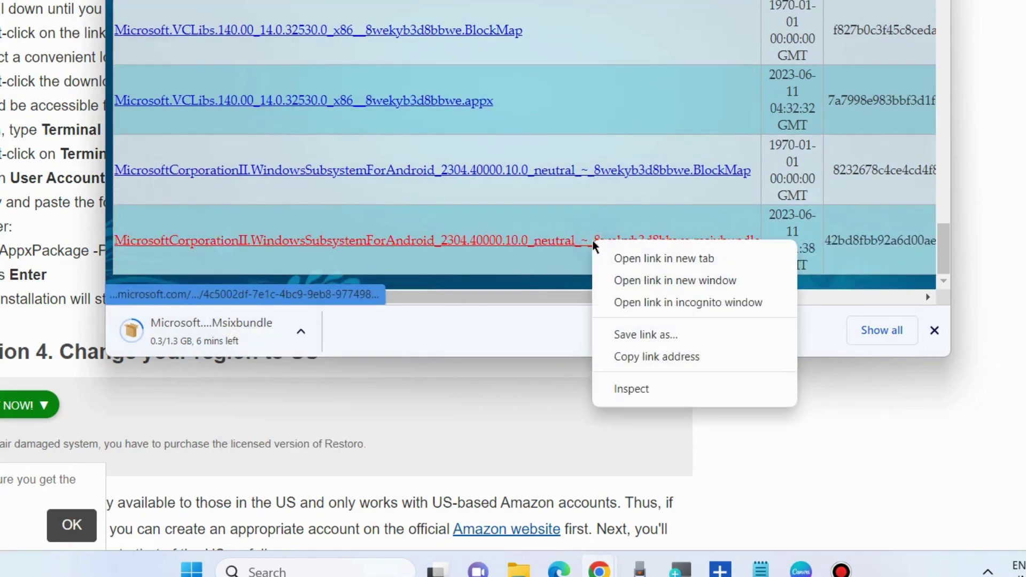
left_click(669, 357)
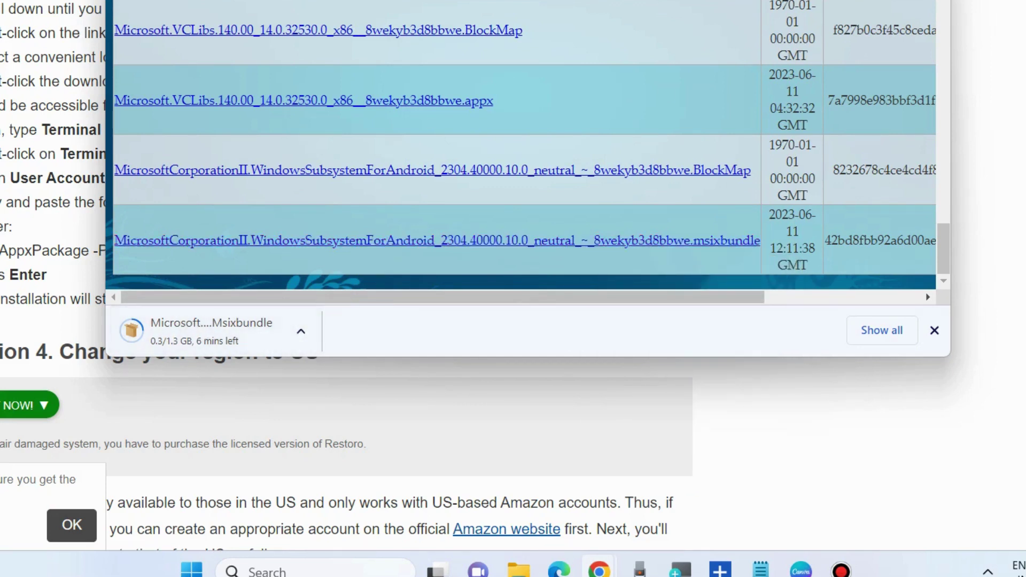
- Show the desktop and launch Terminal (Admin) from the Start button menu
key("super+d")
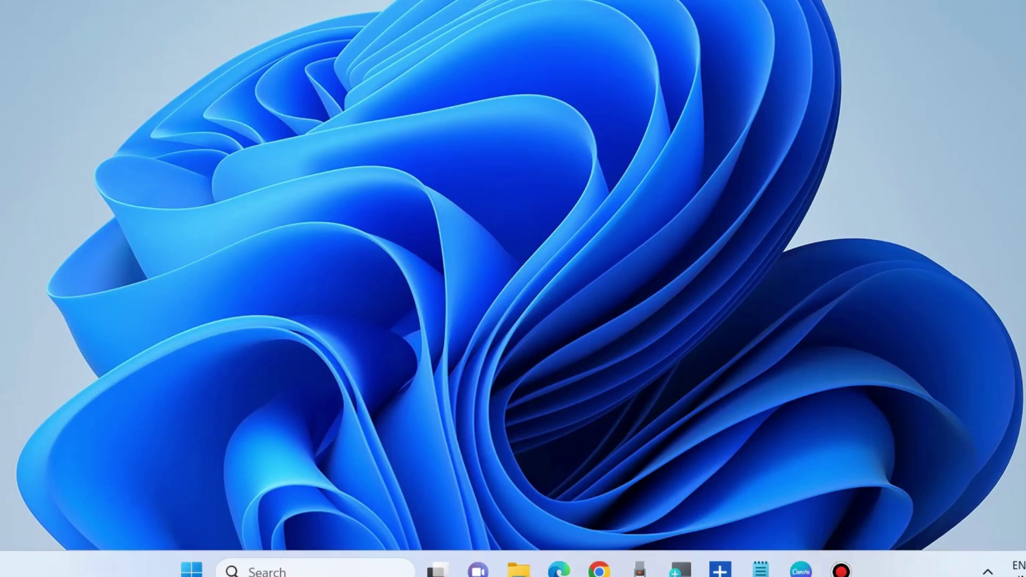
right_click(204, 567)
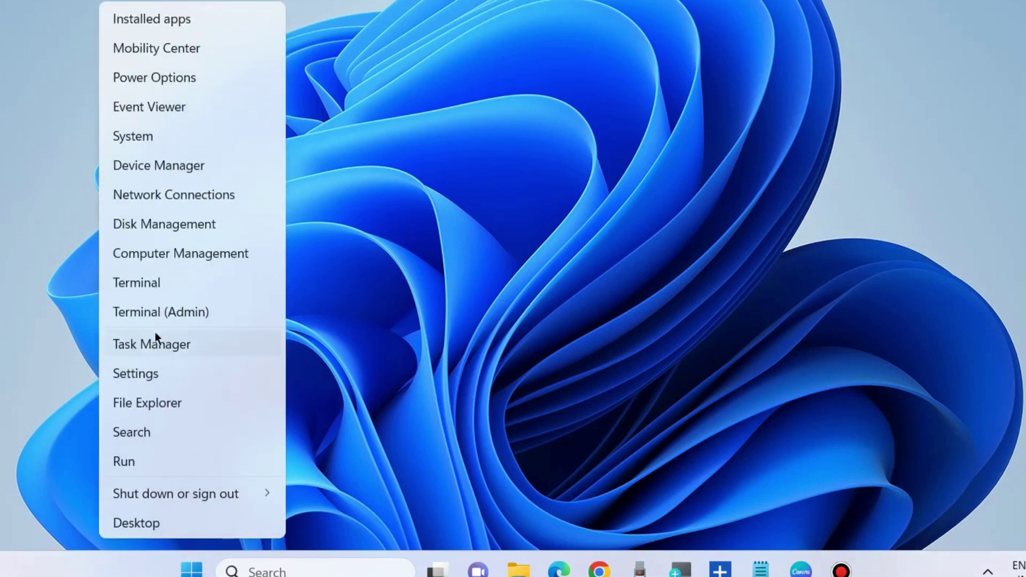
left_click(181, 317)
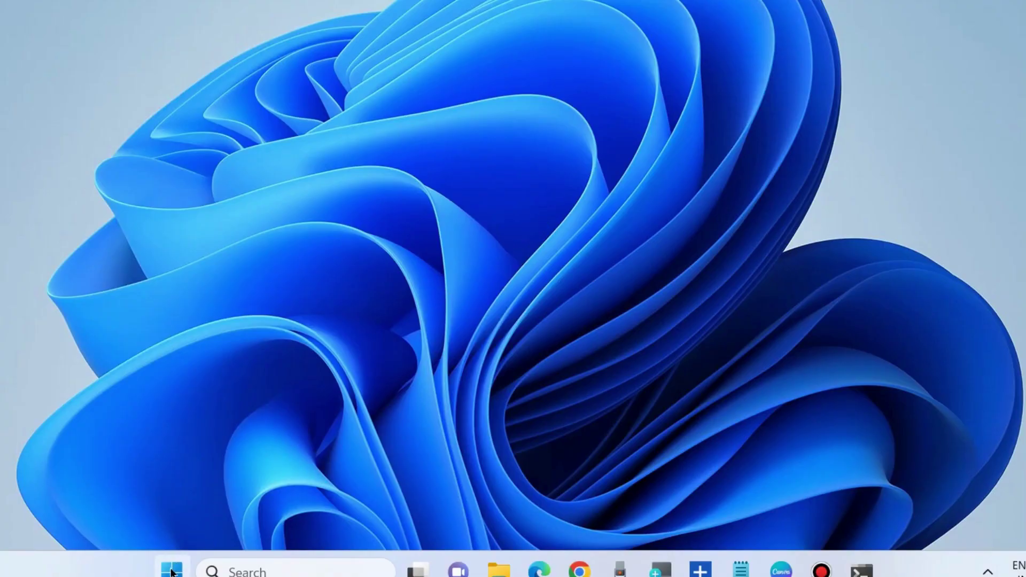
right_click(178, 568)
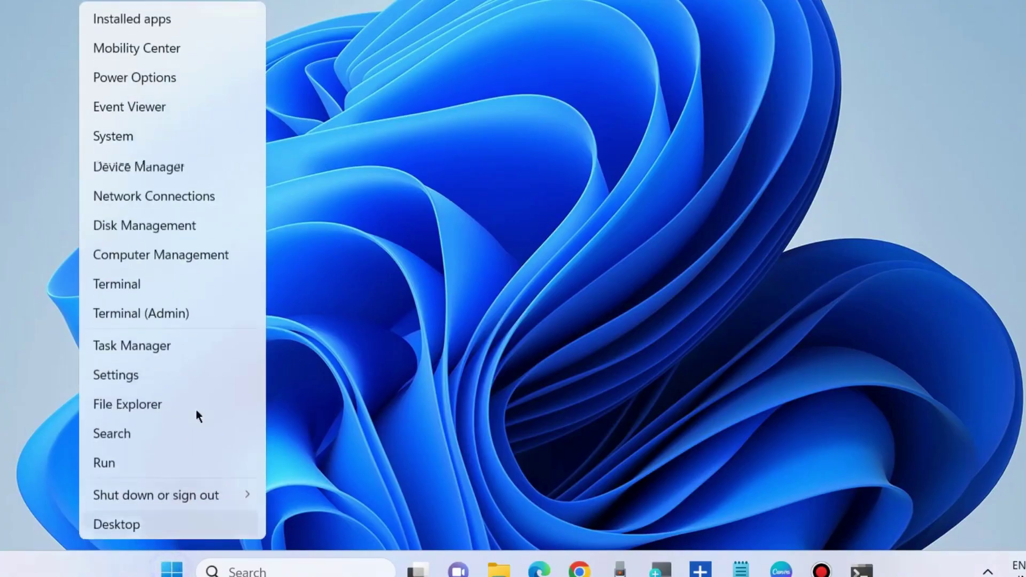
left_click(163, 314)
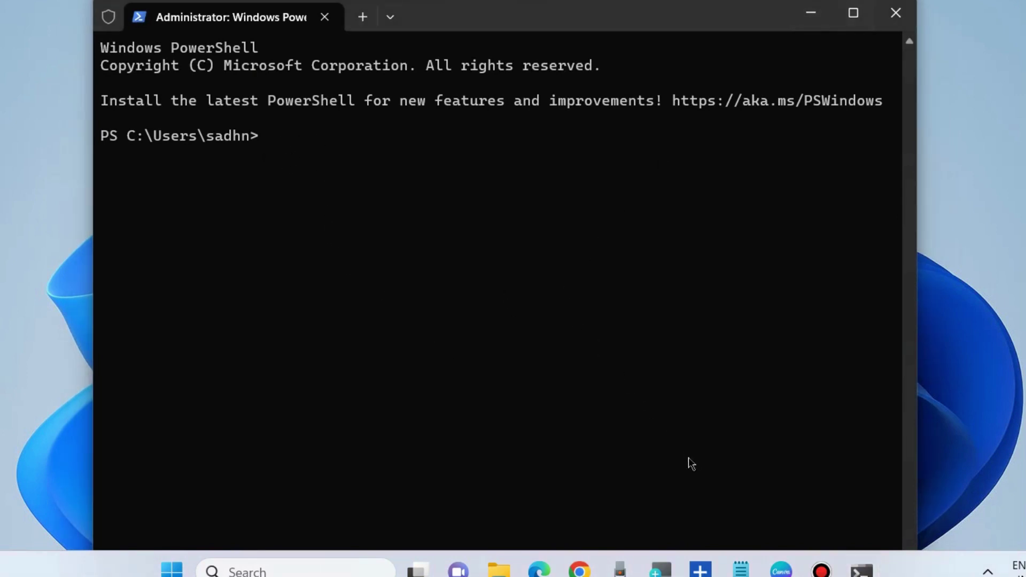
- Paste the Add-AppxPackage -Path command from Notepad into admin PowerShell, removing PASTE
left_click(740, 570)
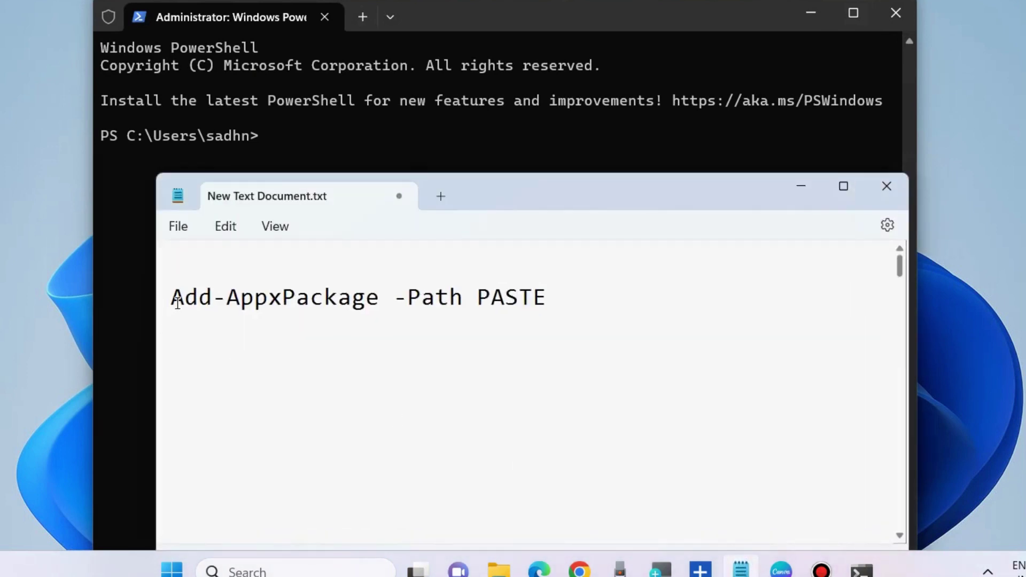
left_click_drag(171, 296, 540, 298)
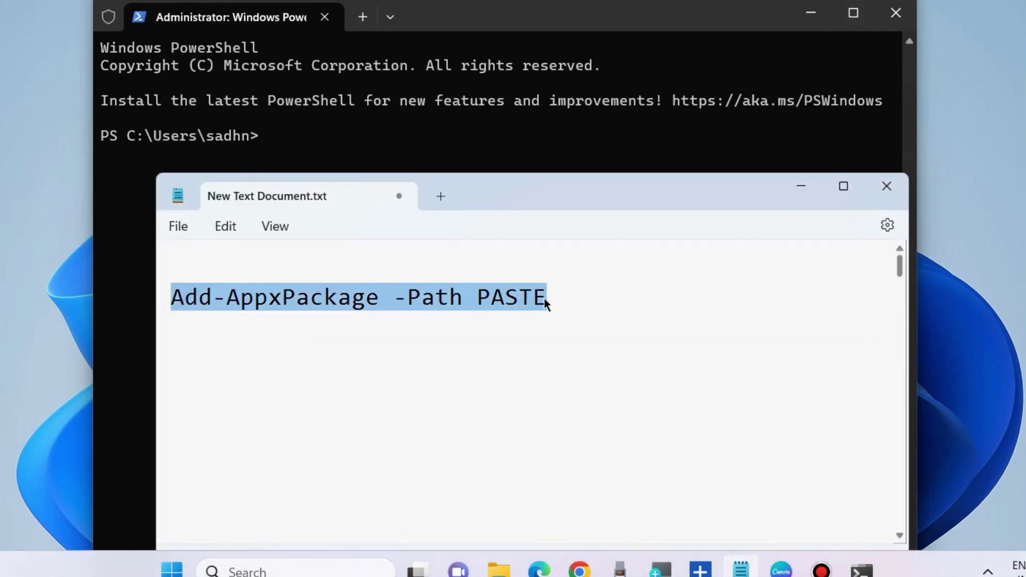
left_click(268, 148)
key("ctrl+v")
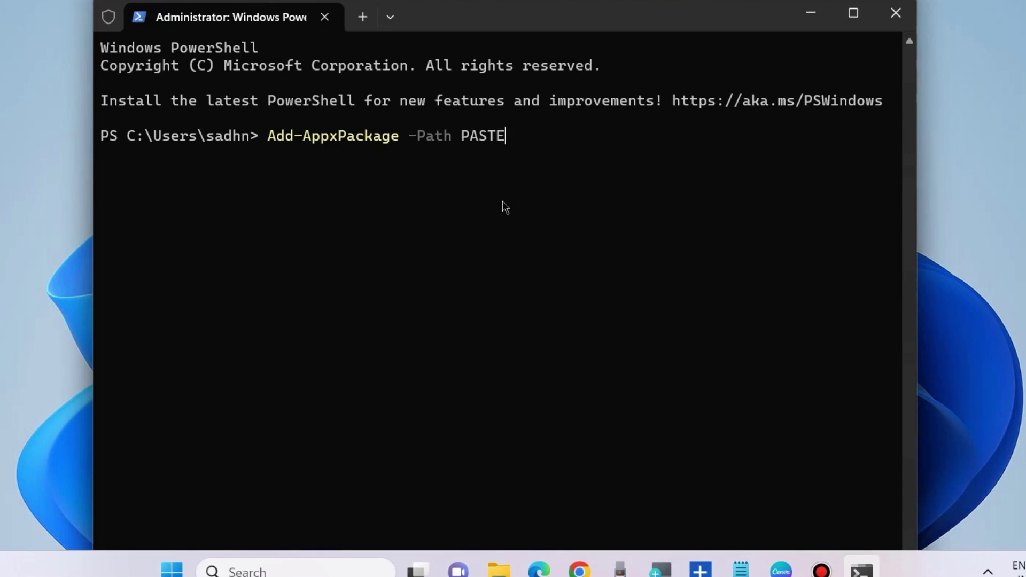
key("BackSpace")
key("BackSpace")
key("BackSpace")
key("BackSpace")
key("BackSpace")
mouse_move(586, 573)
left_click(680, 481)
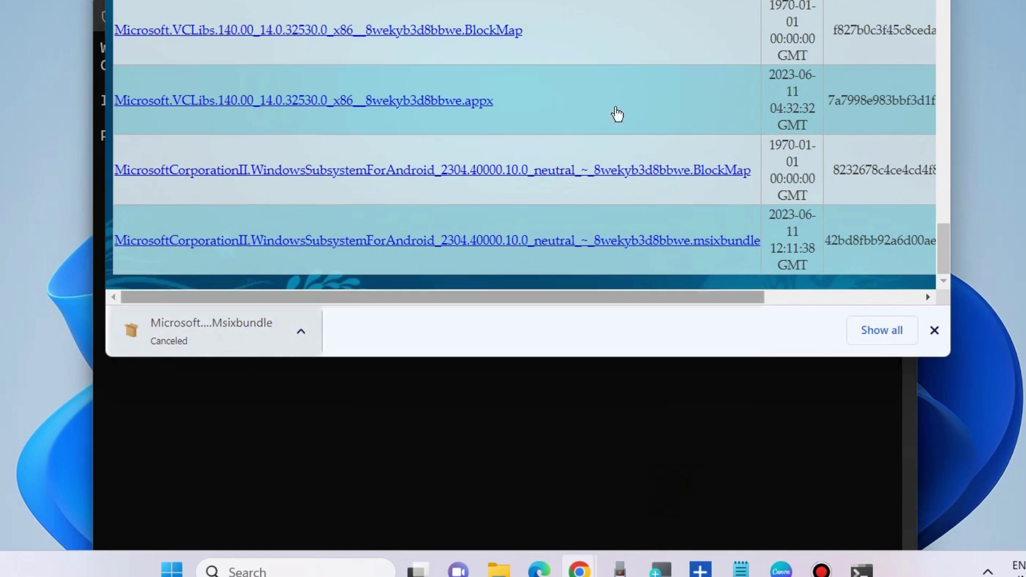
left_click(579, 571)
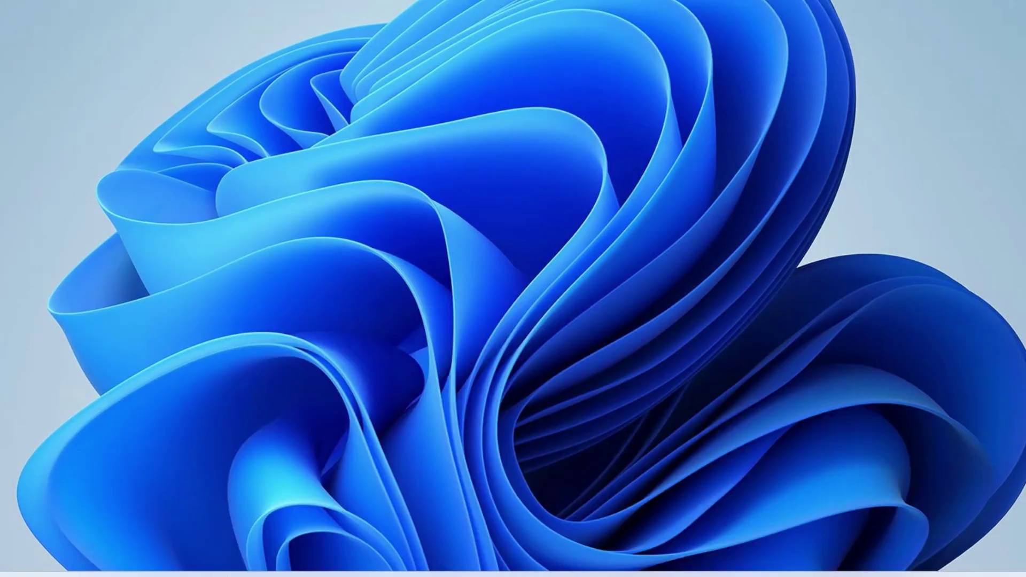
- Find Region settings through Windows search and switch Country or region from India to United States
key("super+s")
type("regio")
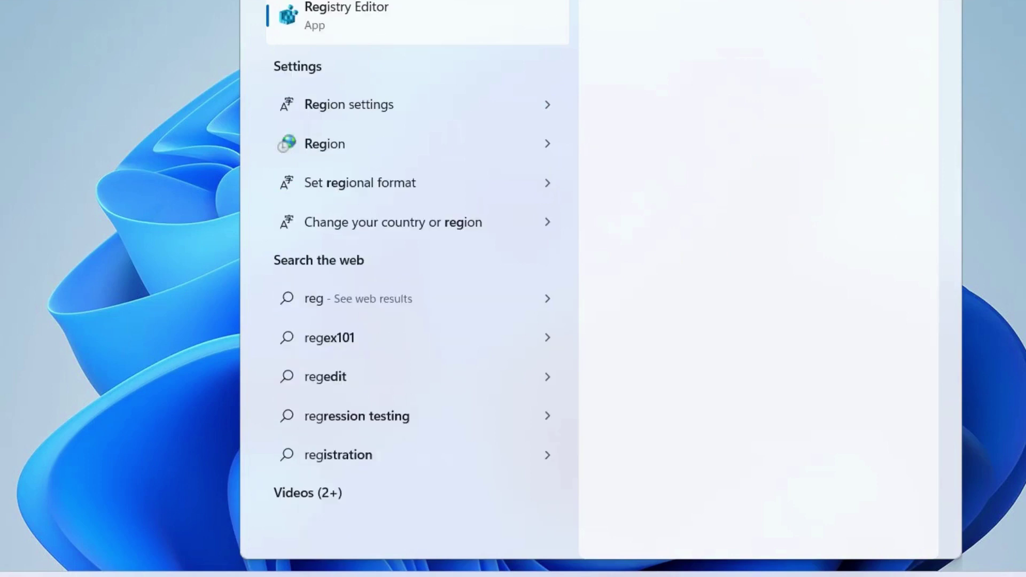
type("n")
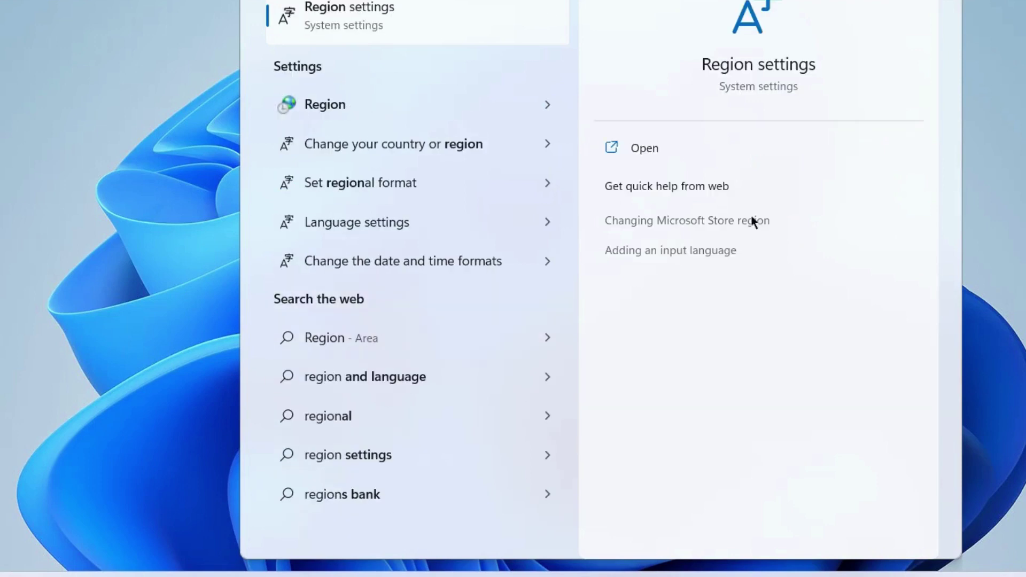
left_click(642, 149)
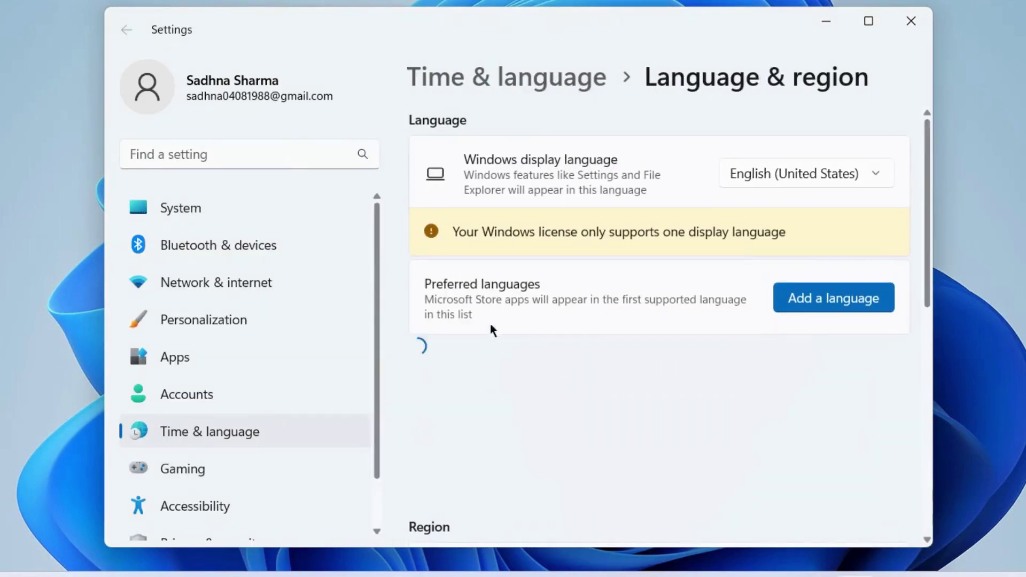
scroll(567, 352, "down", 4)
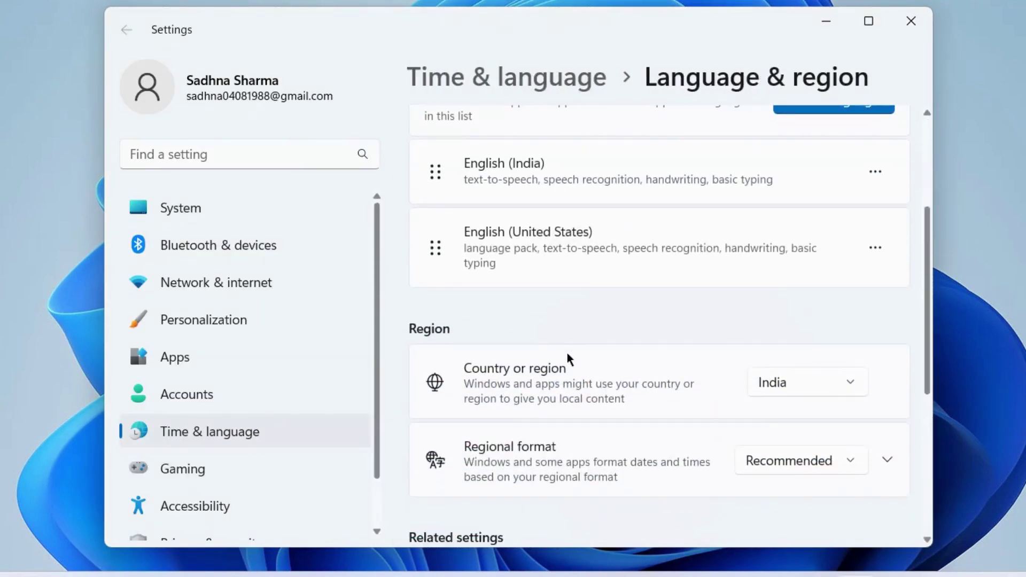
scroll(535, 283, "down", 4)
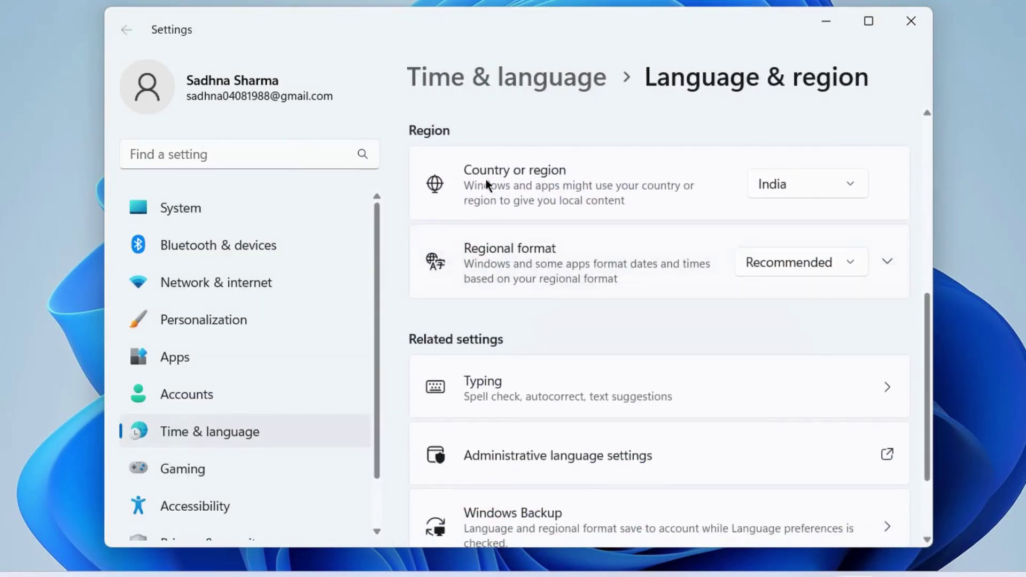
left_click(853, 188)
scroll(778, 412, "down", 15)
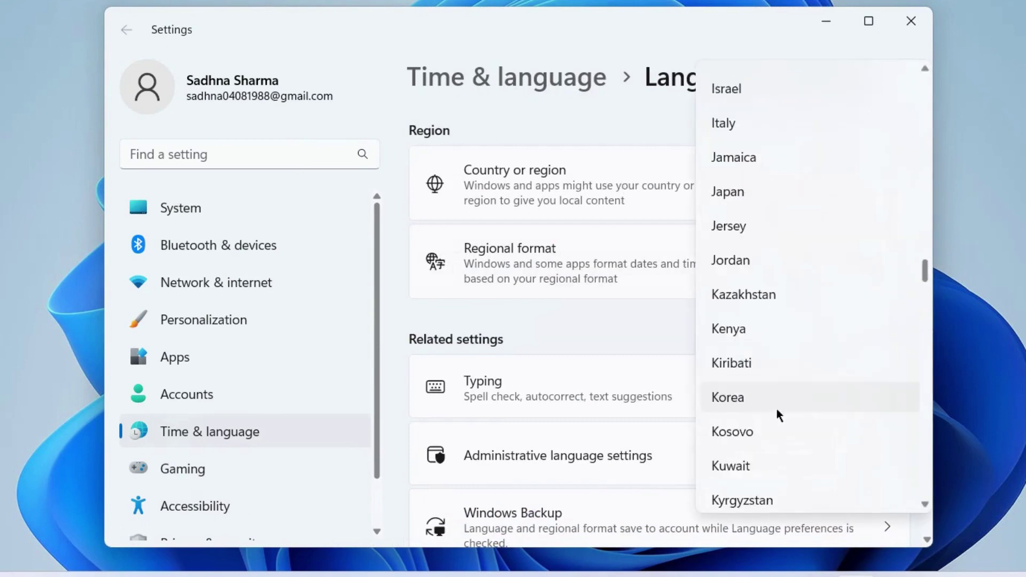
scroll(757, 422, "down", 18)
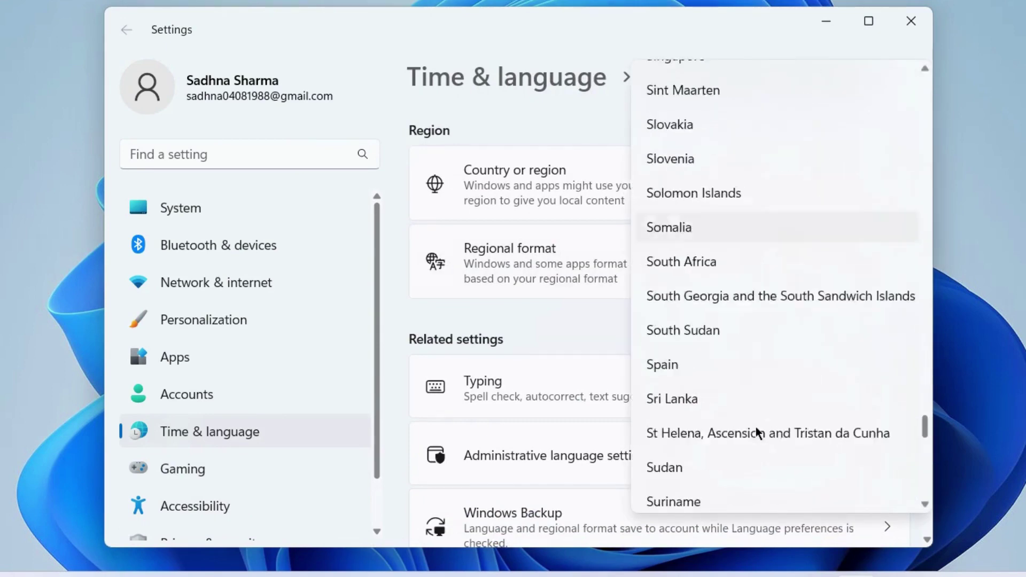
scroll(750, 427, "down", 3)
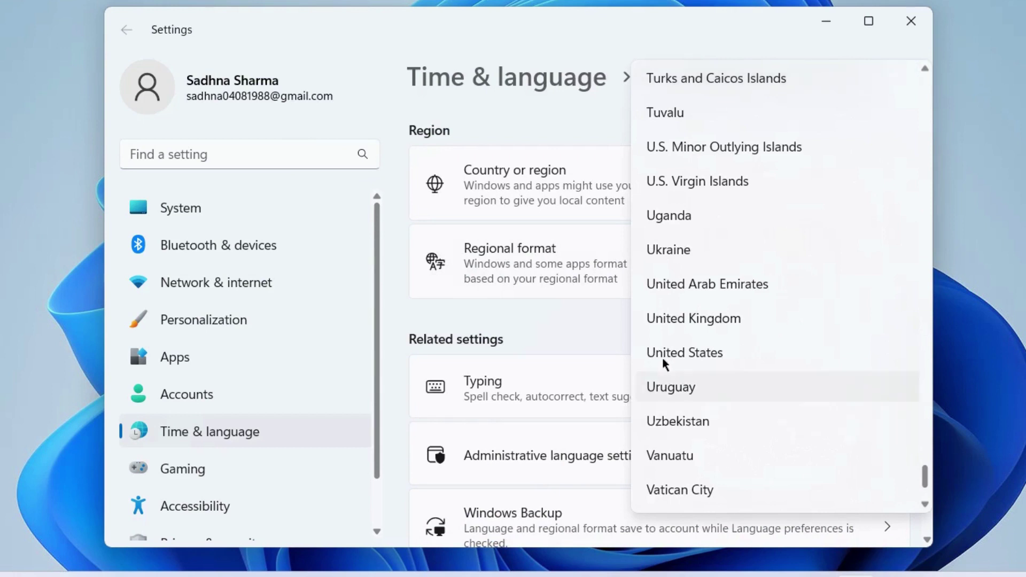
left_click(678, 354)
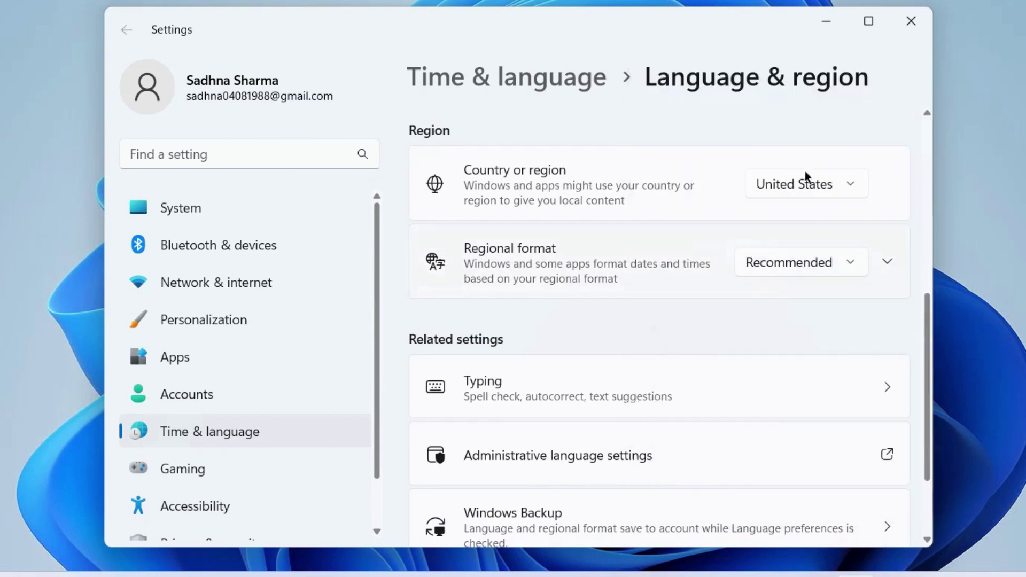